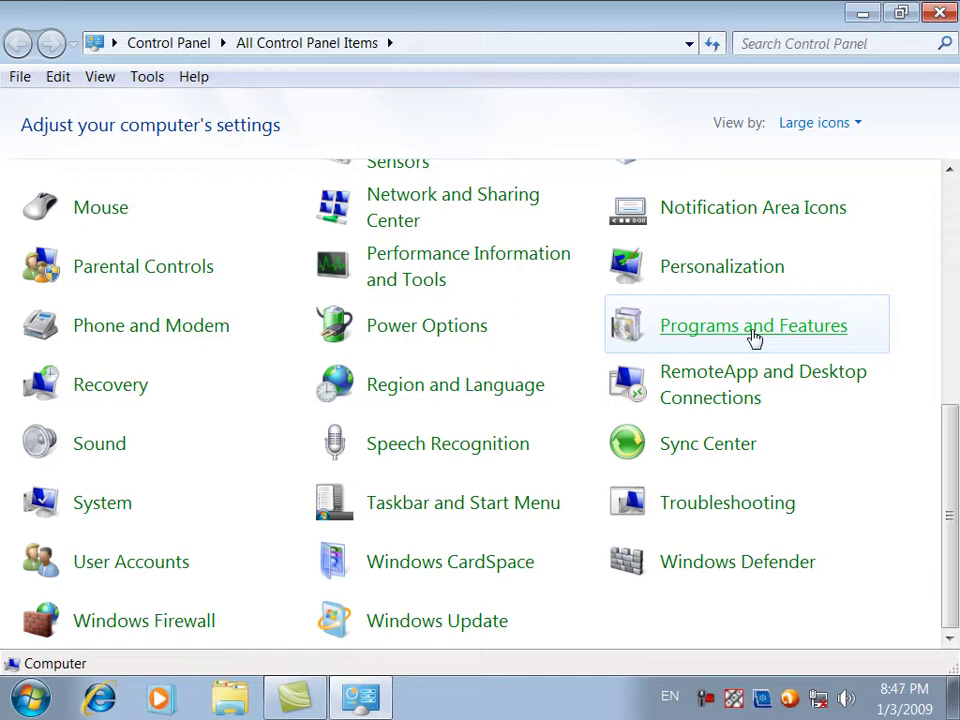
# Uninstall Total Video Converter 3.01 from Programs and Features, agreeing to remove all of its shared files.
pyautogui.click(754, 336)
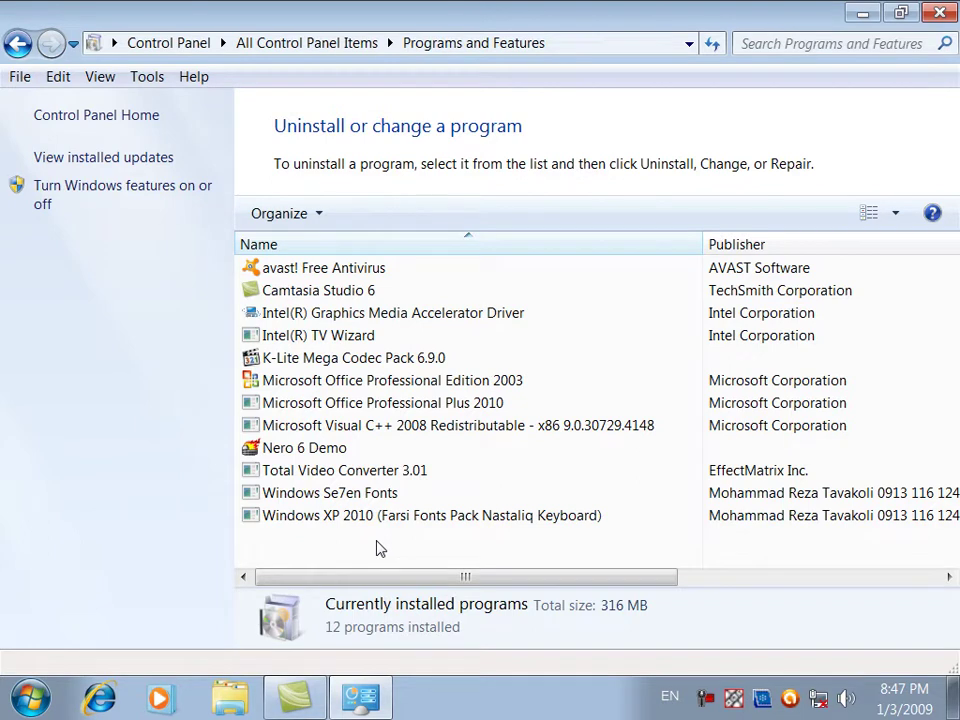
pyautogui.click(352, 479)
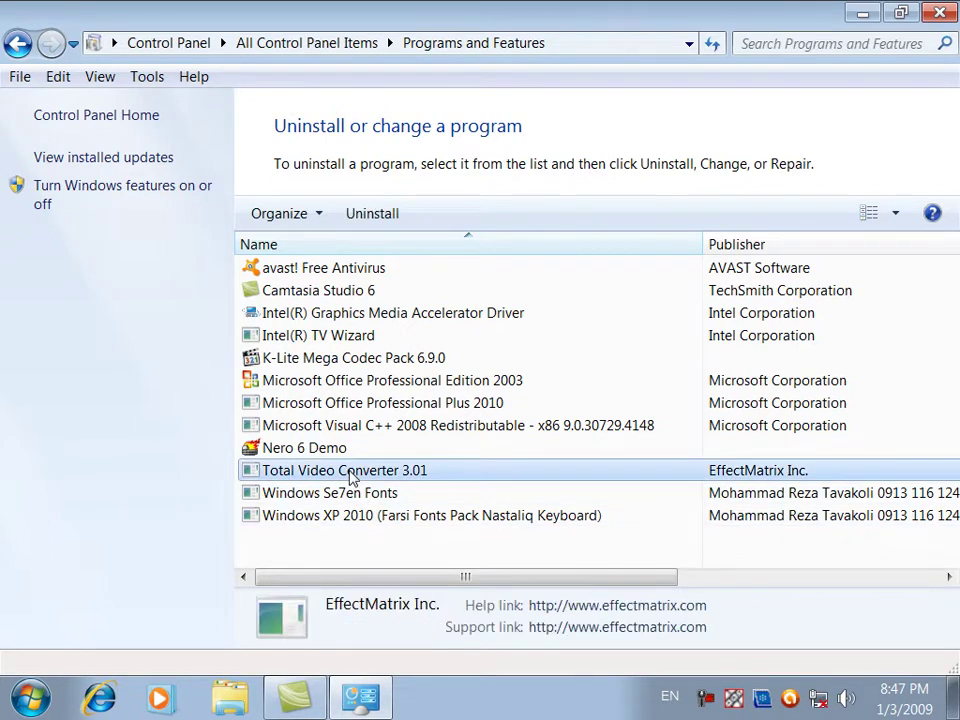
pyautogui.click(365, 225)
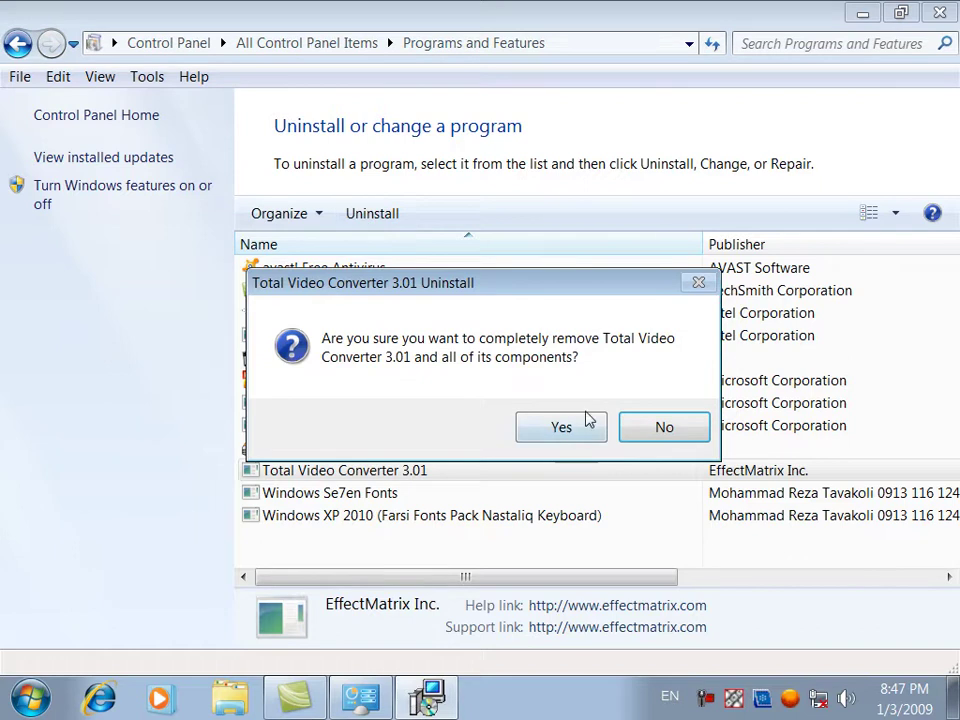
pyautogui.click(582, 423)
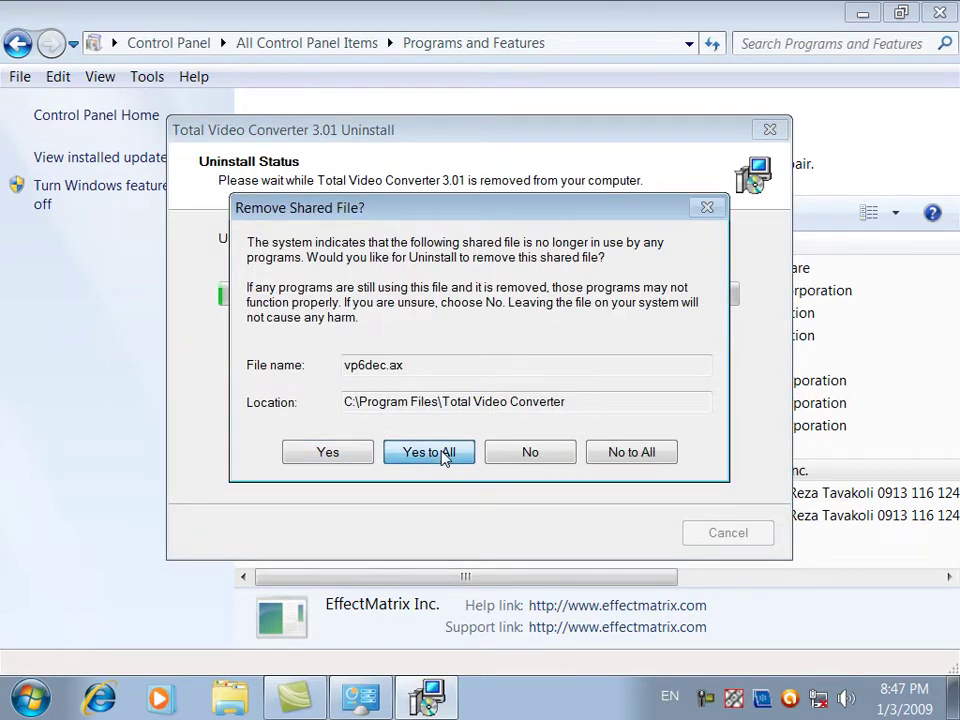
pyautogui.click(445, 454)
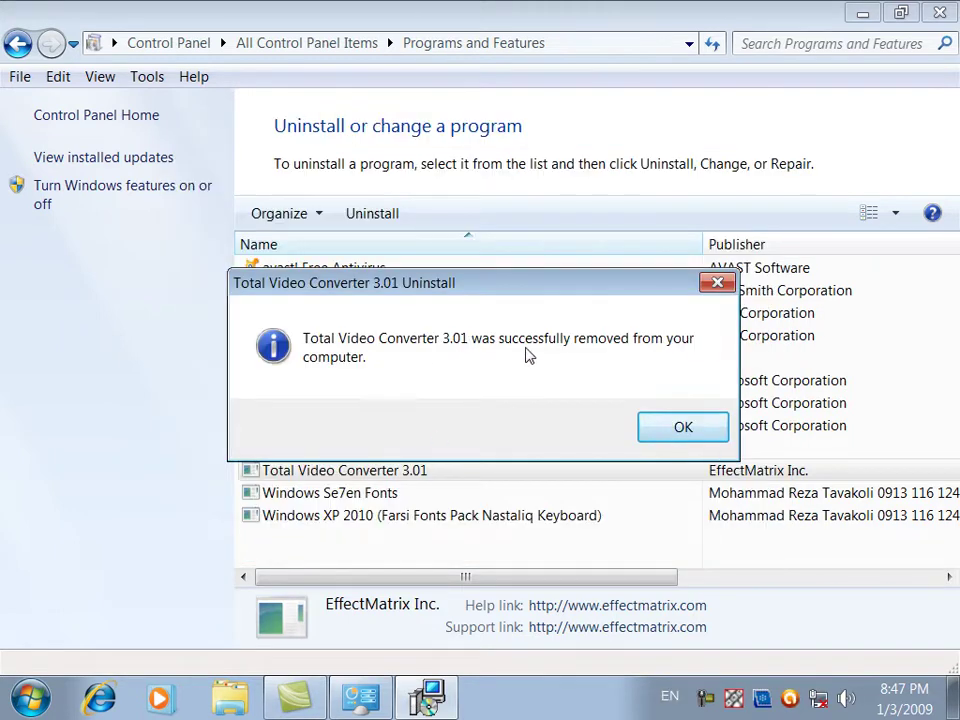
pyautogui.click(676, 429)
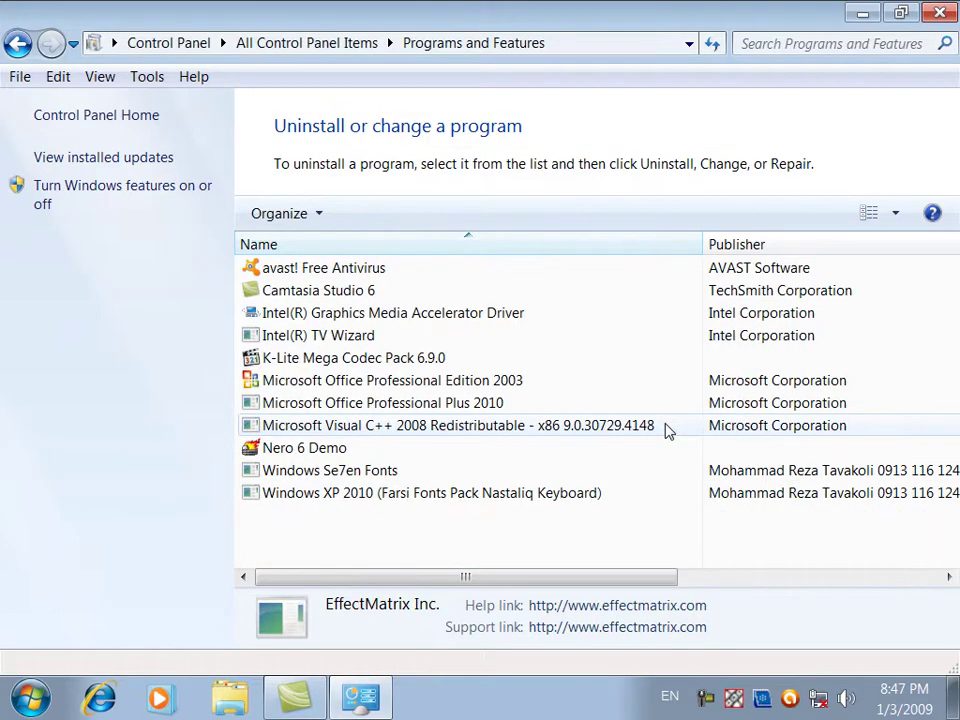
pyautogui.click(370, 452)
pyautogui.click(369, 472)
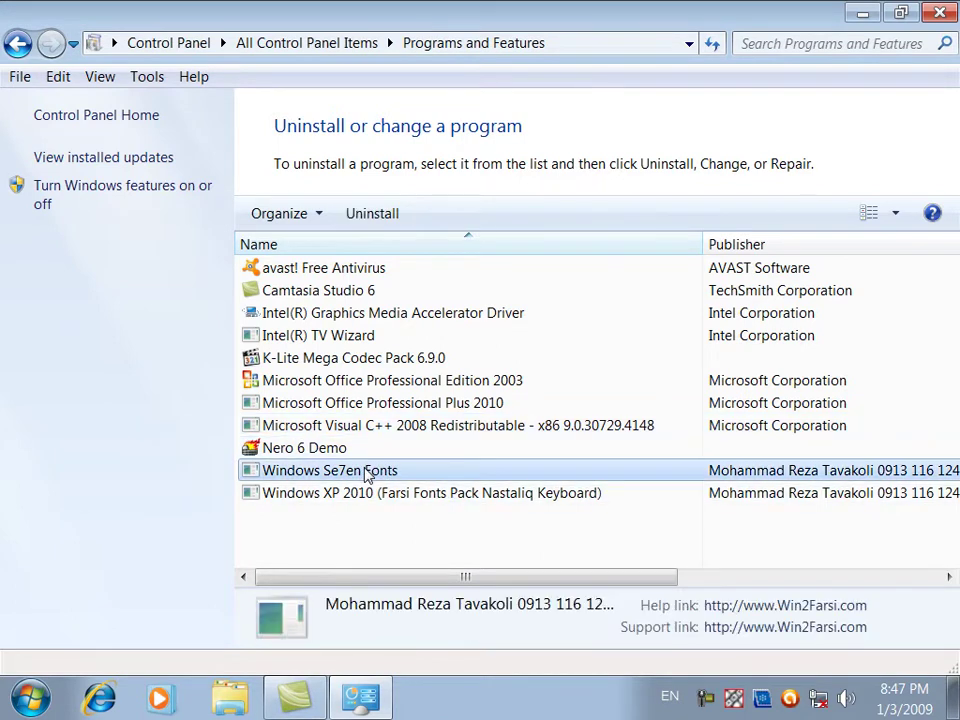
pyautogui.click(374, 495)
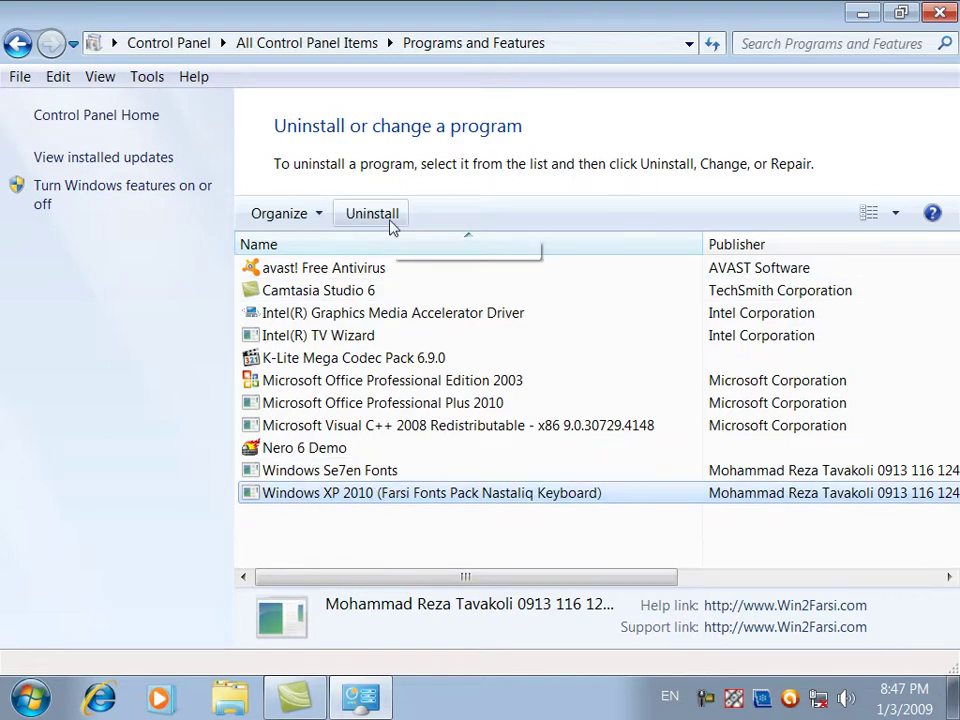
# Return to the list of all Control Panel items and open Power Options.
pyautogui.click(18, 43)
pyautogui.moveTo(950, 352); pyautogui.dragTo(957, 517)
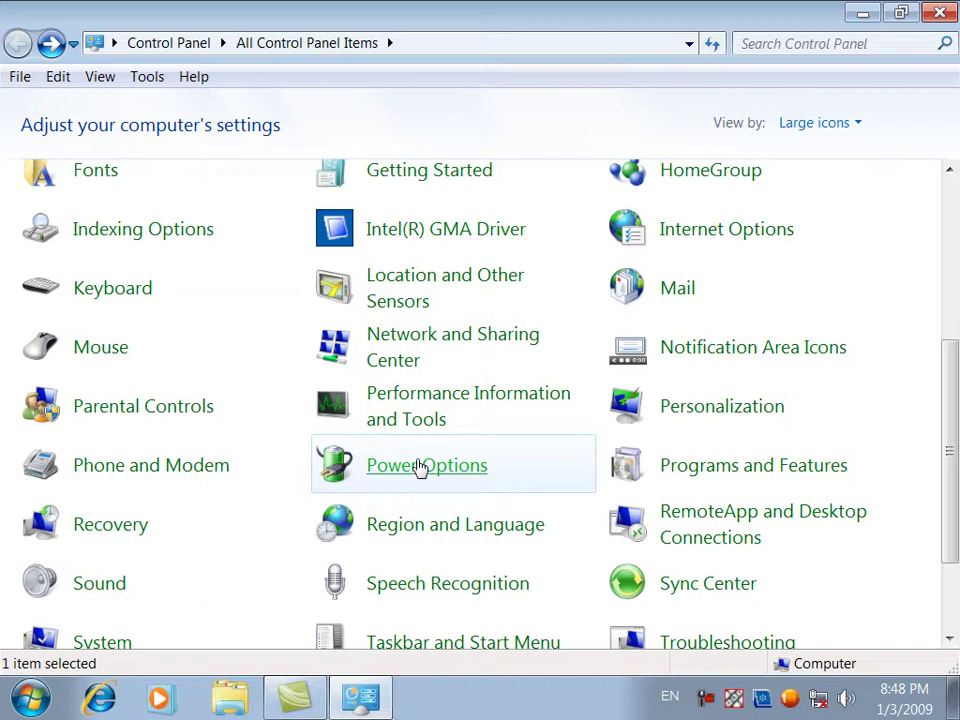
pyautogui.click(419, 466)
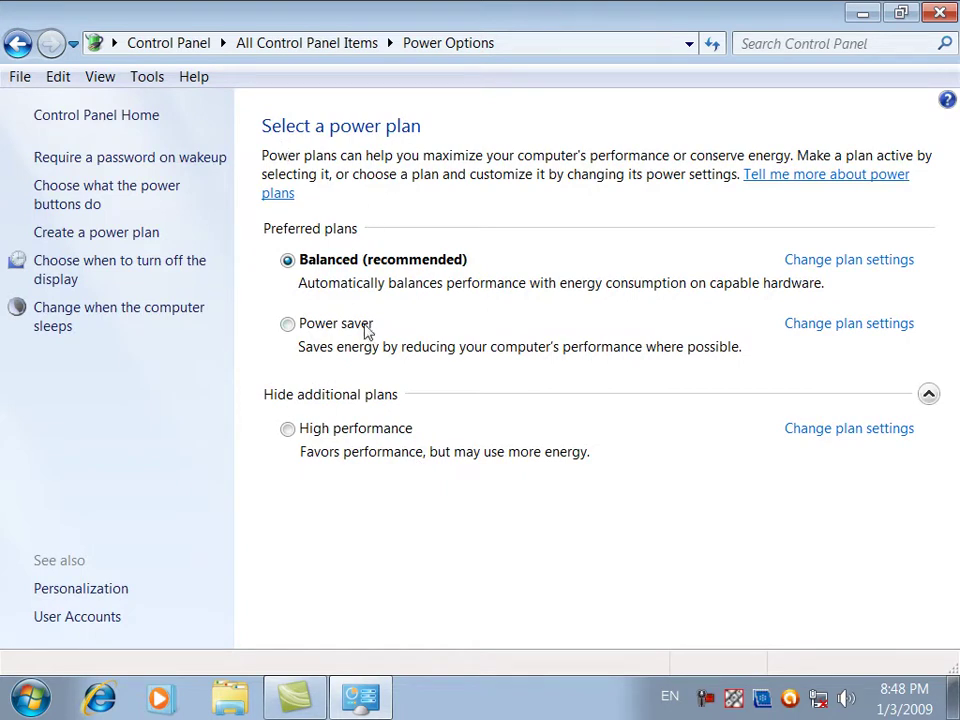
# Try the Power saver and High performance plans, return to Balanced and examine its choices for turning off the display.
pyautogui.click(318, 324)
pyautogui.click(310, 430)
pyautogui.click(325, 268)
pyautogui.click(868, 264)
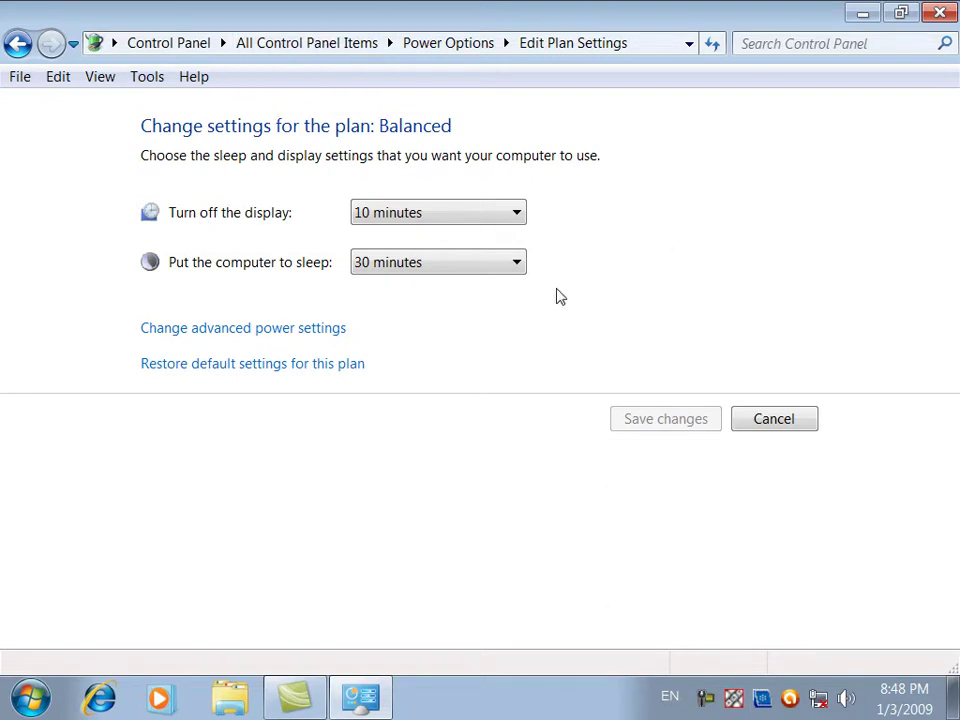
pyautogui.click(399, 220)
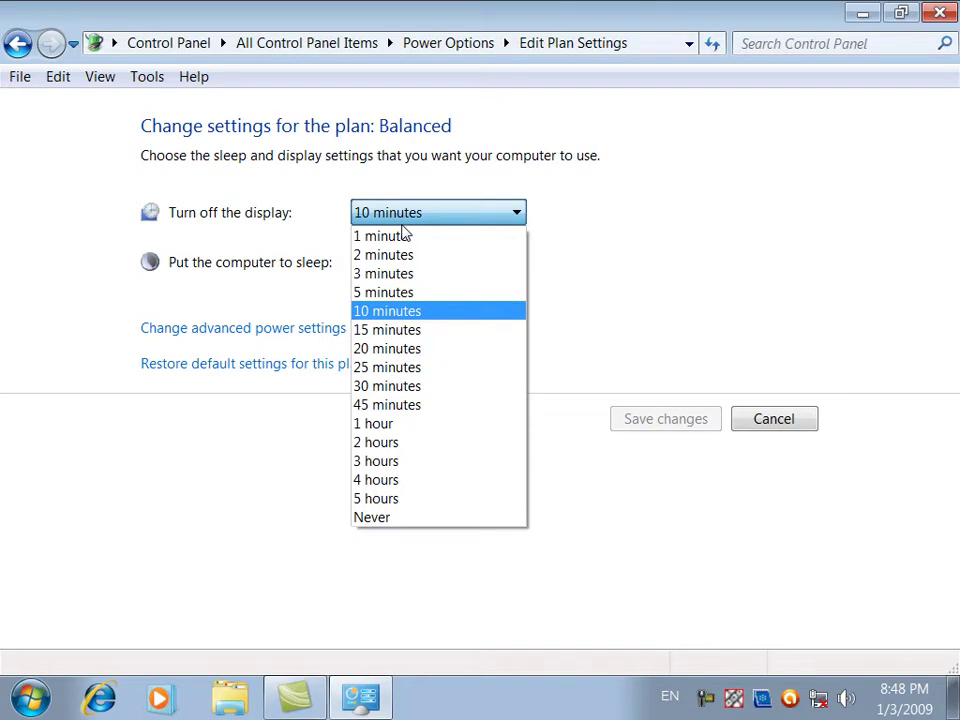
pyautogui.click(403, 224)
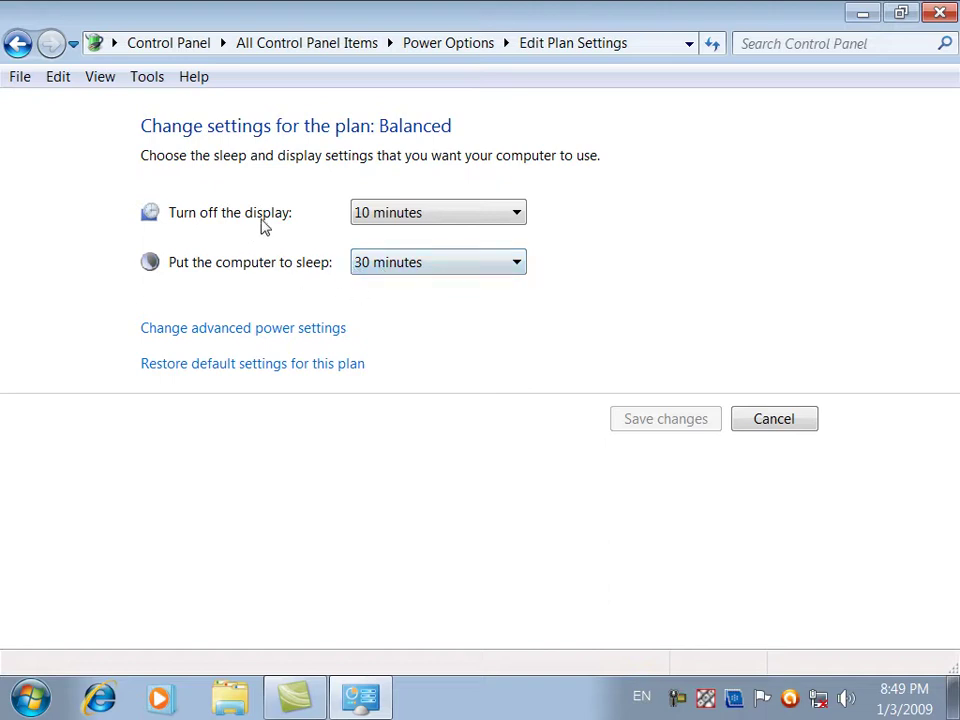
# Make High performance the active power plan and examine its display and sleep timeouts.
pyautogui.click(17, 43)
pyautogui.click(300, 325)
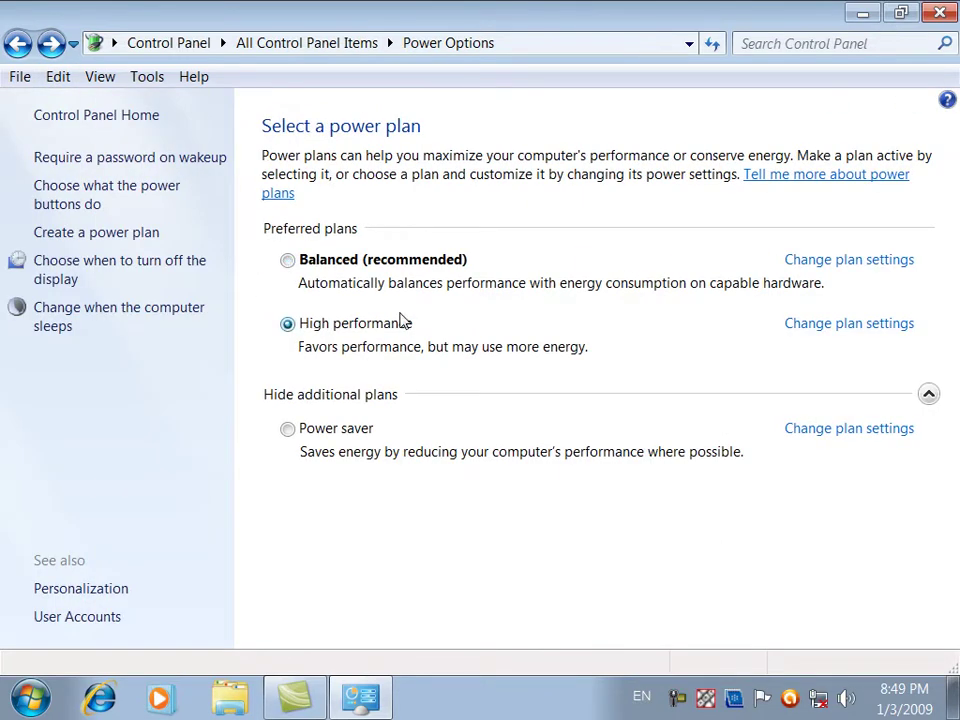
pyautogui.click(824, 325)
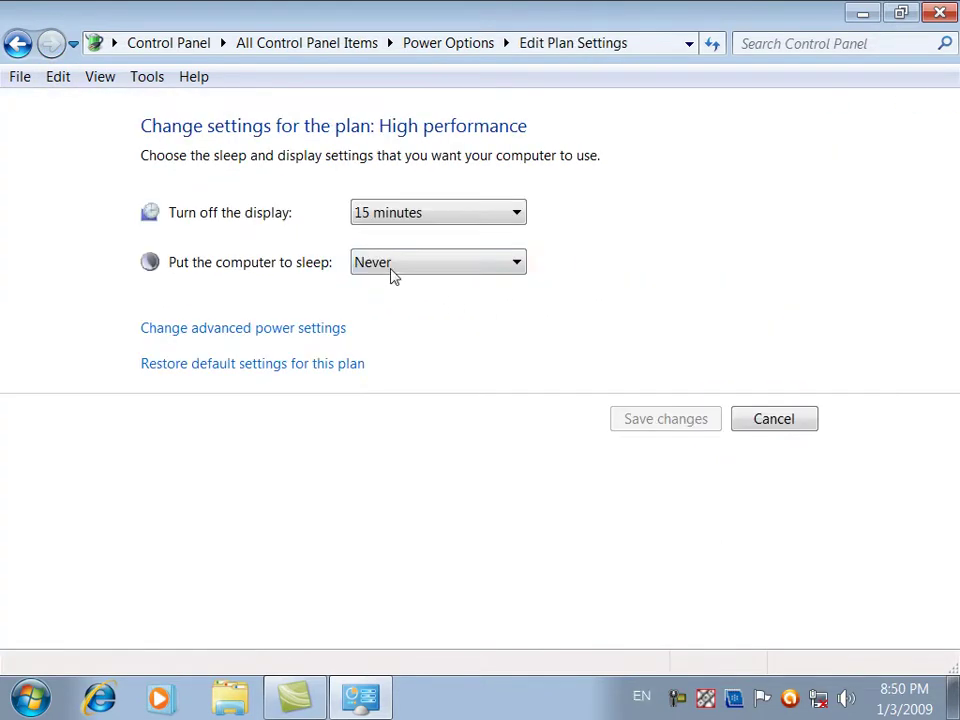
pyautogui.click(18, 42)
# Make Power saver the active power plan and examine its display and sleep timeouts.
pyautogui.click(310, 432)
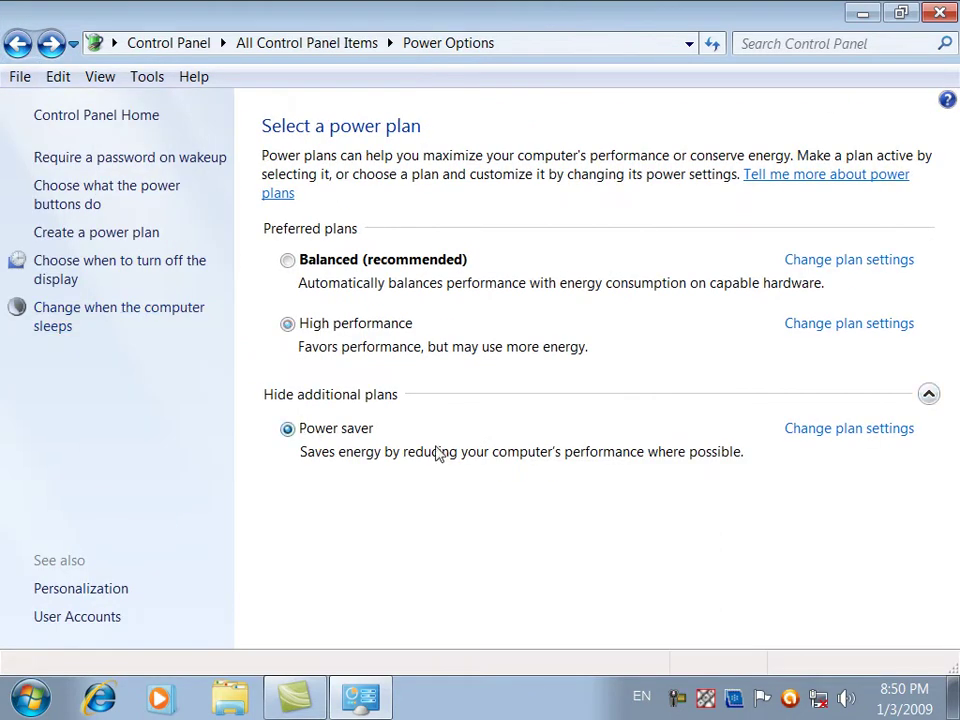
pyautogui.click(808, 432)
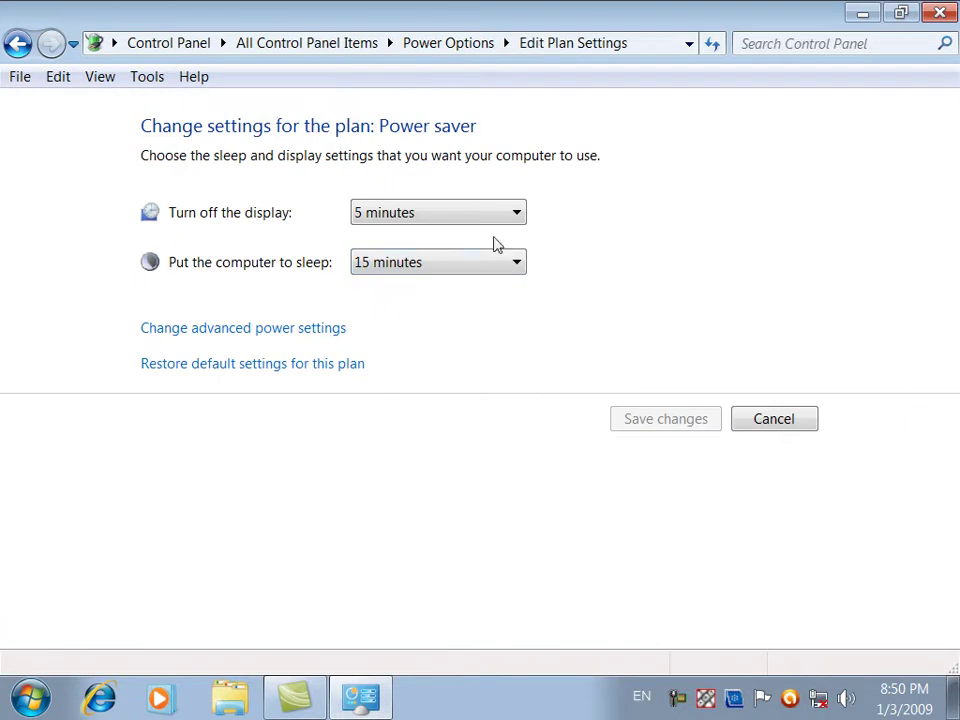
pyautogui.click(18, 42)
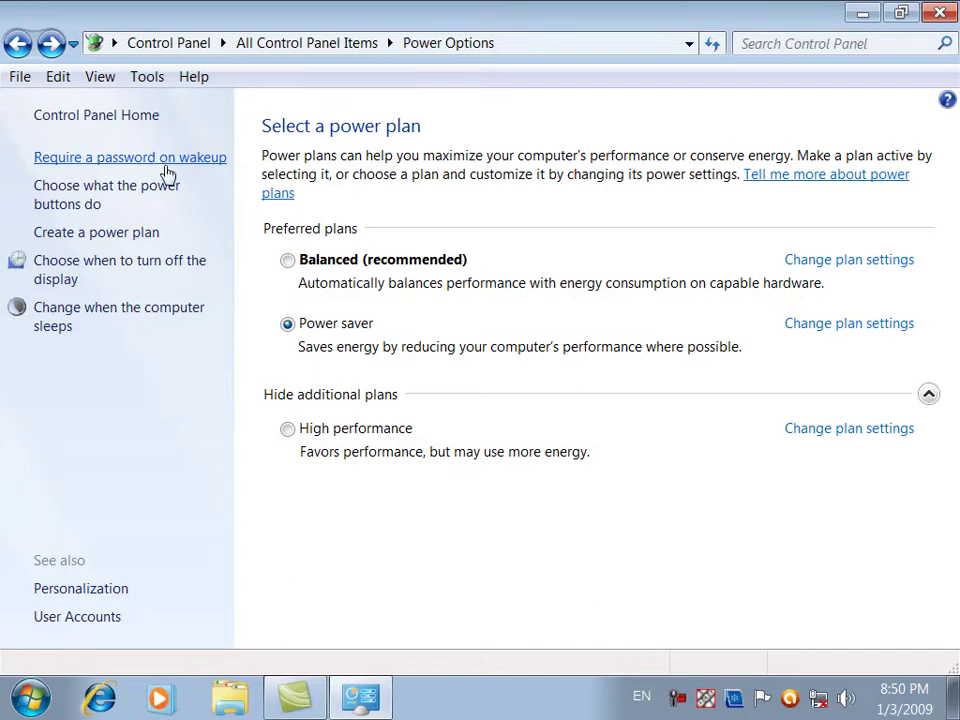
# Make Balanced the active power plan and review its display and sleep timeouts.
pyautogui.click(288, 260)
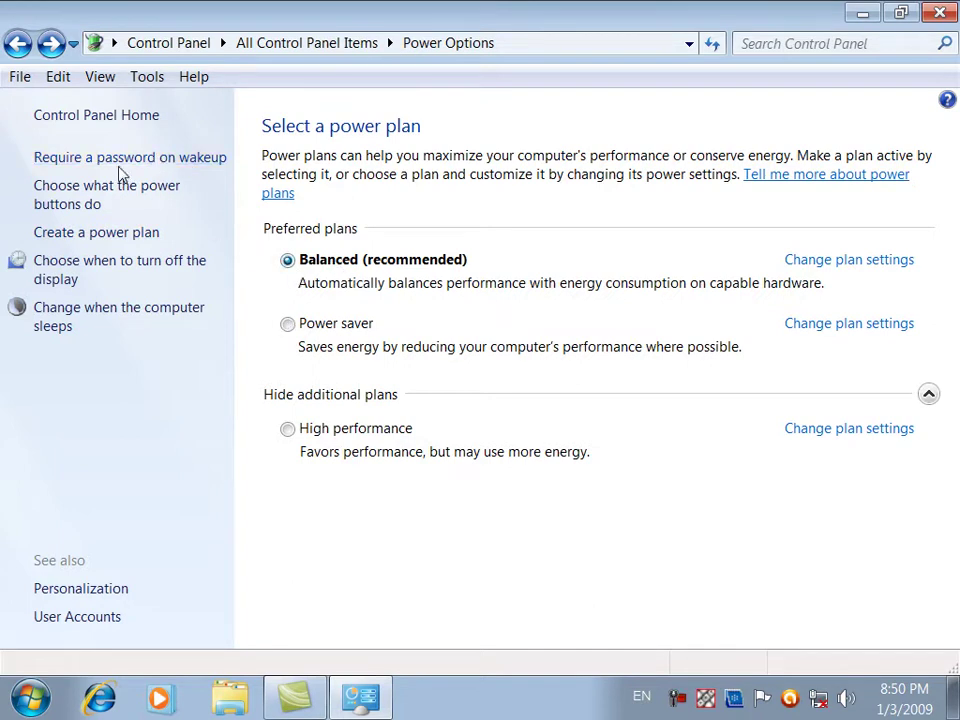
pyautogui.click(846, 262)
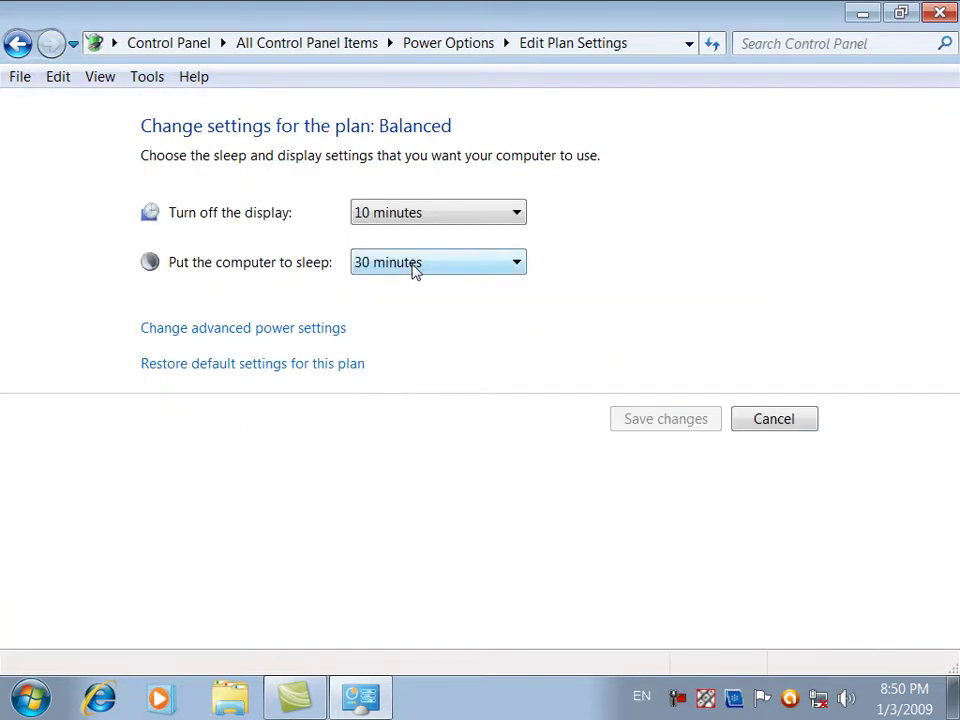
pyautogui.click(21, 52)
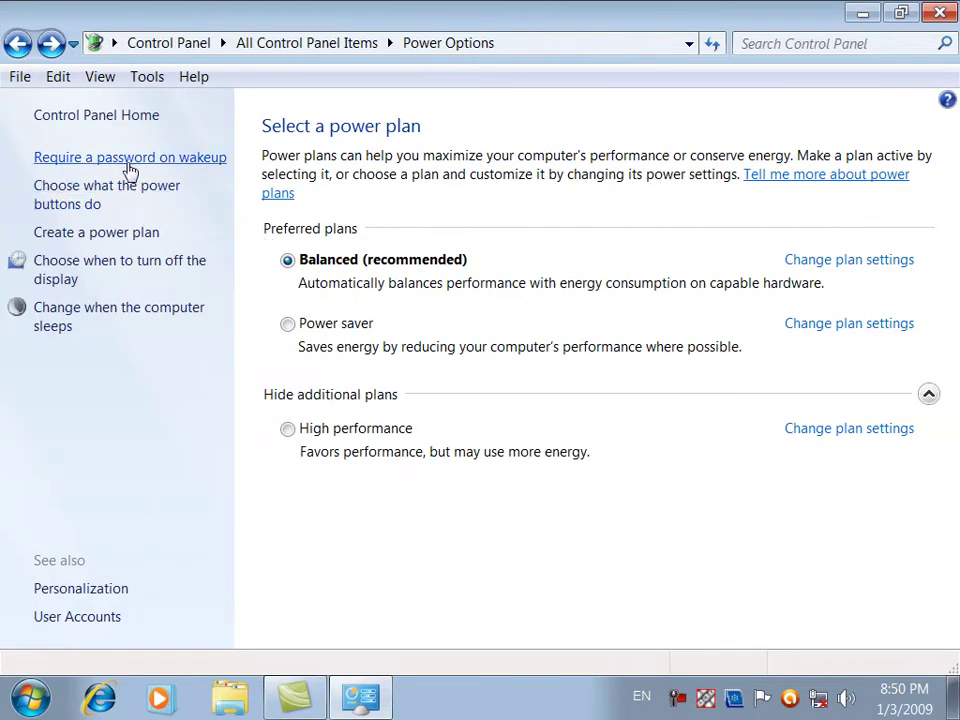
# Try the option of not requiring a password on wakeup, and save the power button action as Do nothing.
pyautogui.click(131, 160)
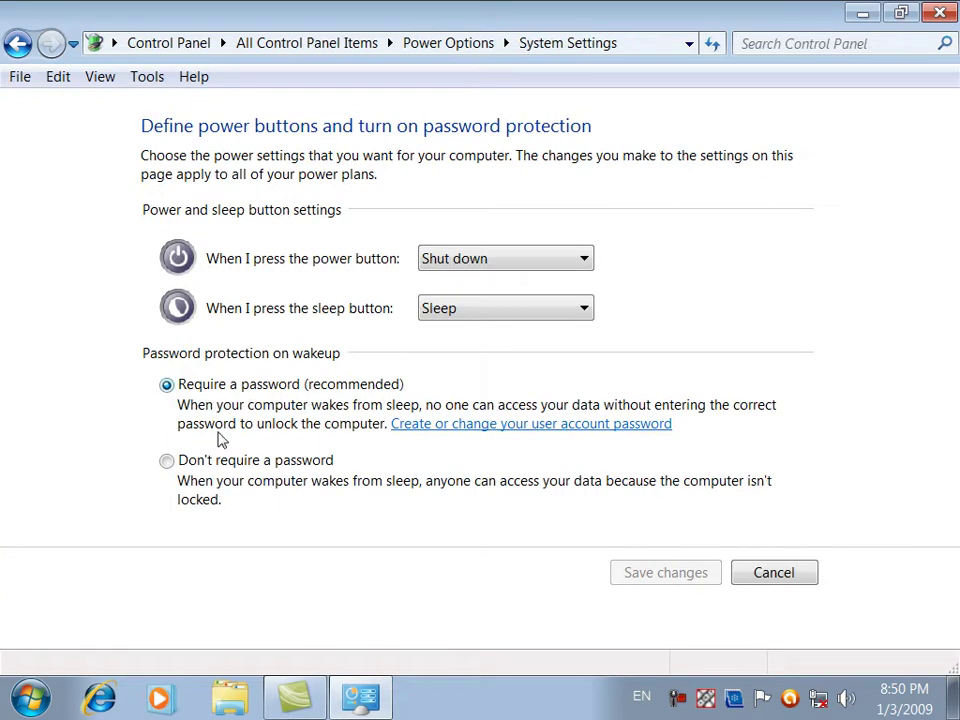
pyautogui.click(183, 470)
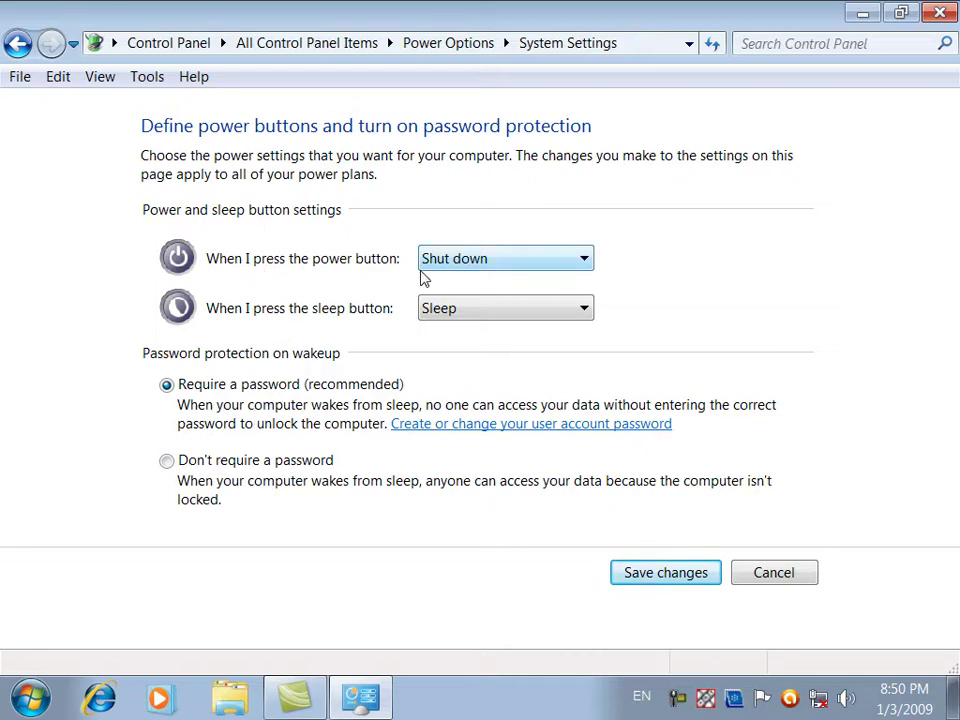
pyautogui.click(561, 263)
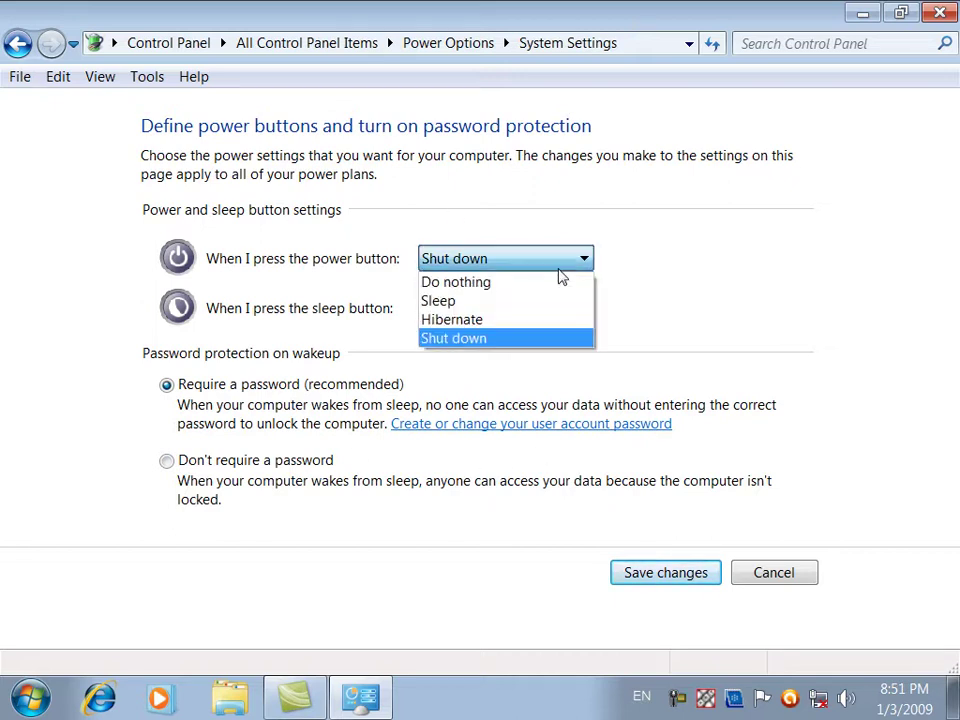
pyautogui.click(533, 284)
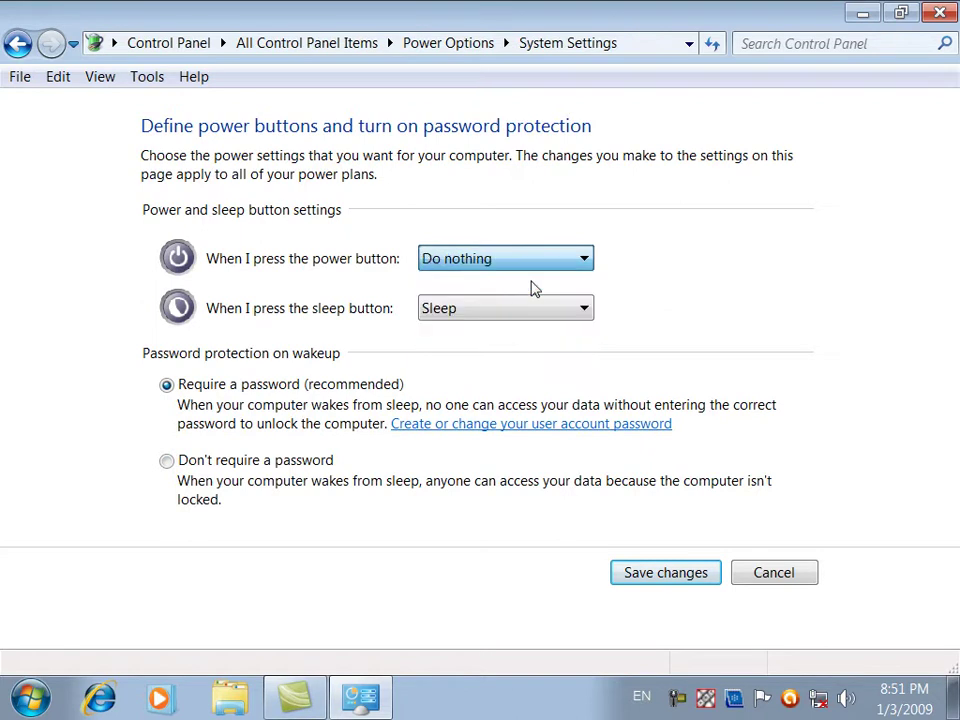
pyautogui.click(681, 577)
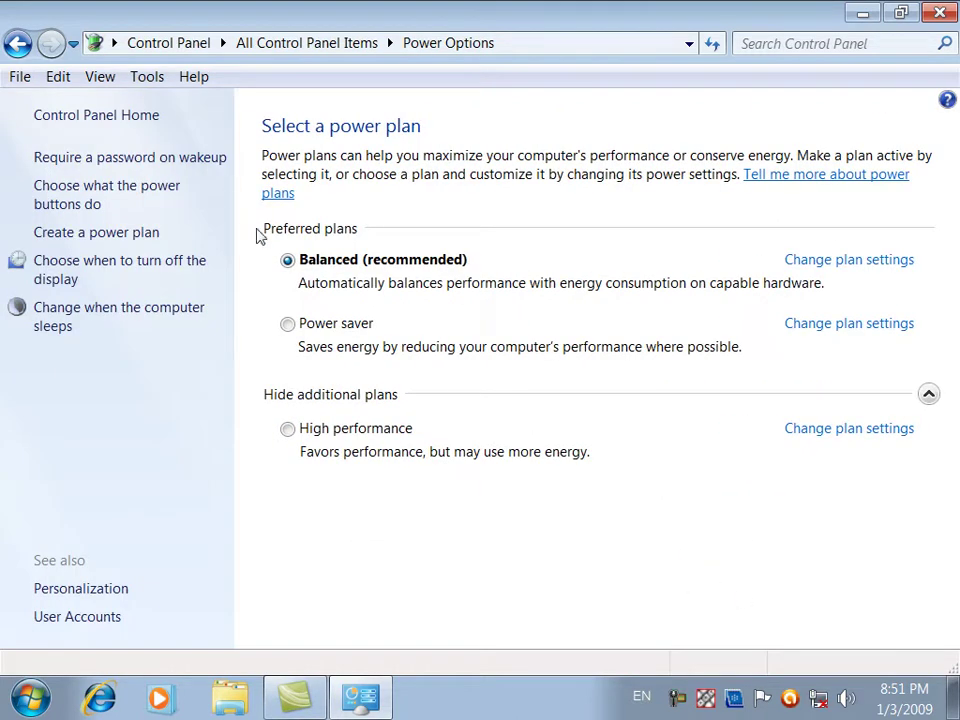
# Set the power button action to Shut down in the system power settings and save the changes.
pyautogui.click(170, 160)
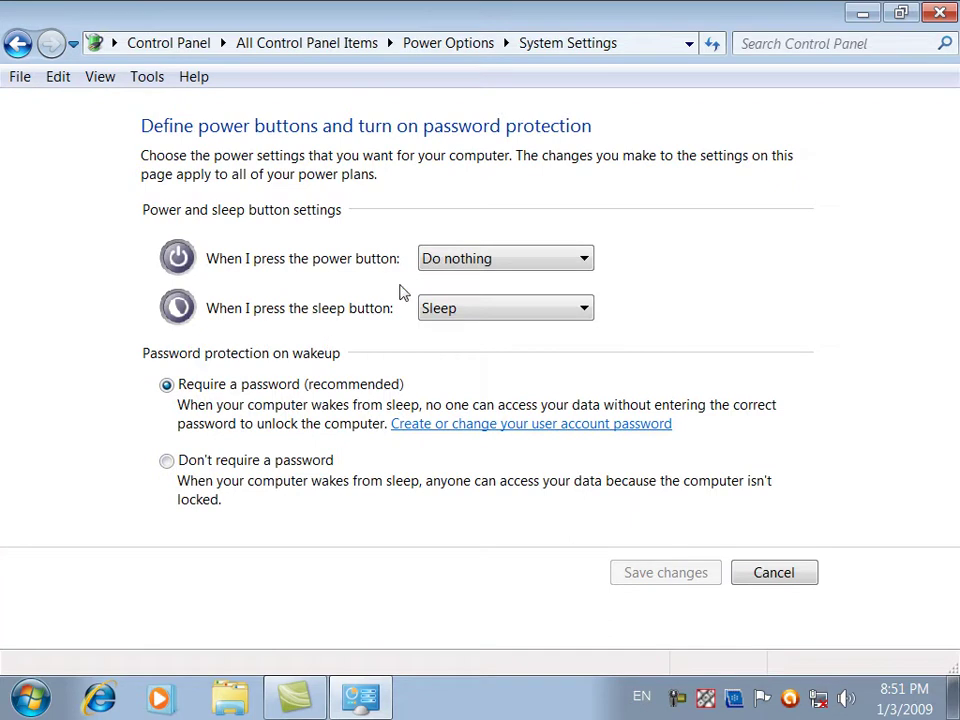
pyautogui.click(428, 264)
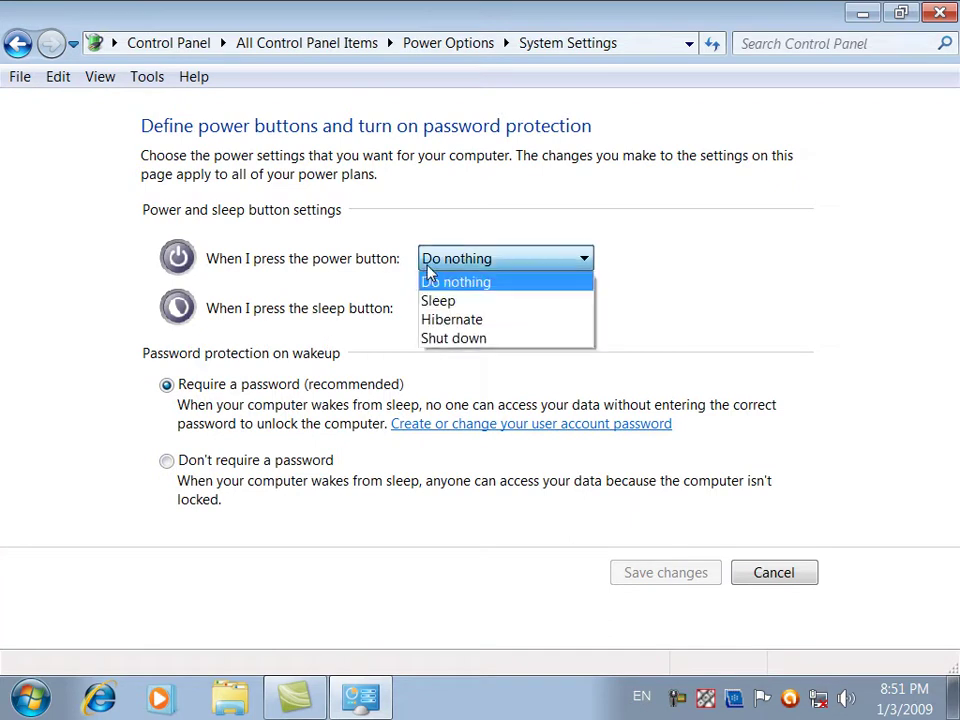
pyautogui.click(454, 338)
pyautogui.click(646, 574)
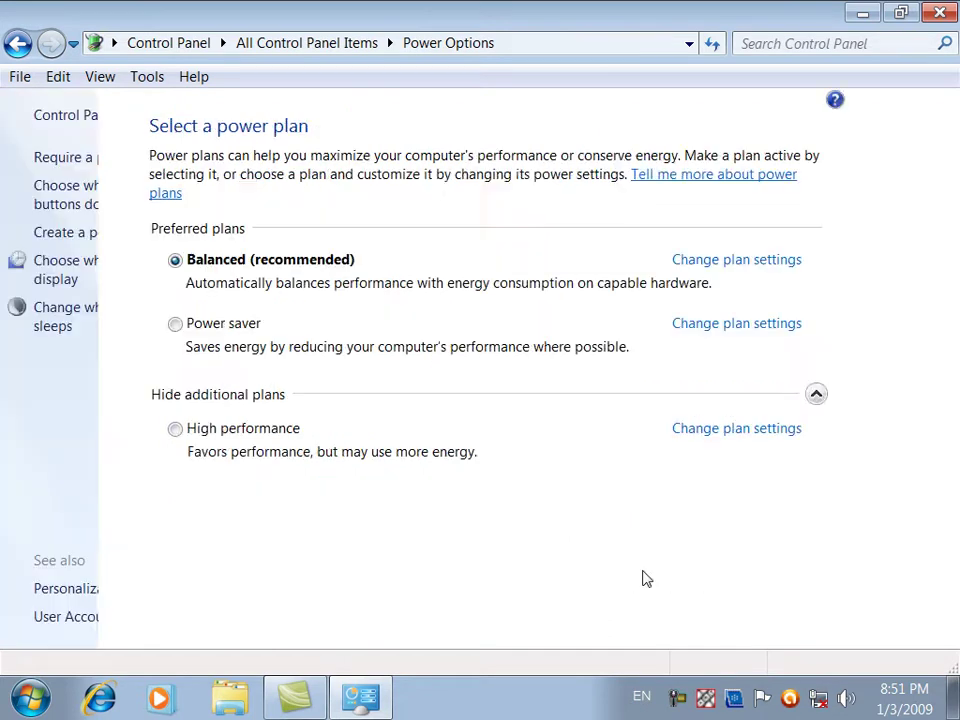
# Set the sleep button action to Do nothing in the system power settings and save the changes.
pyautogui.click(76, 160)
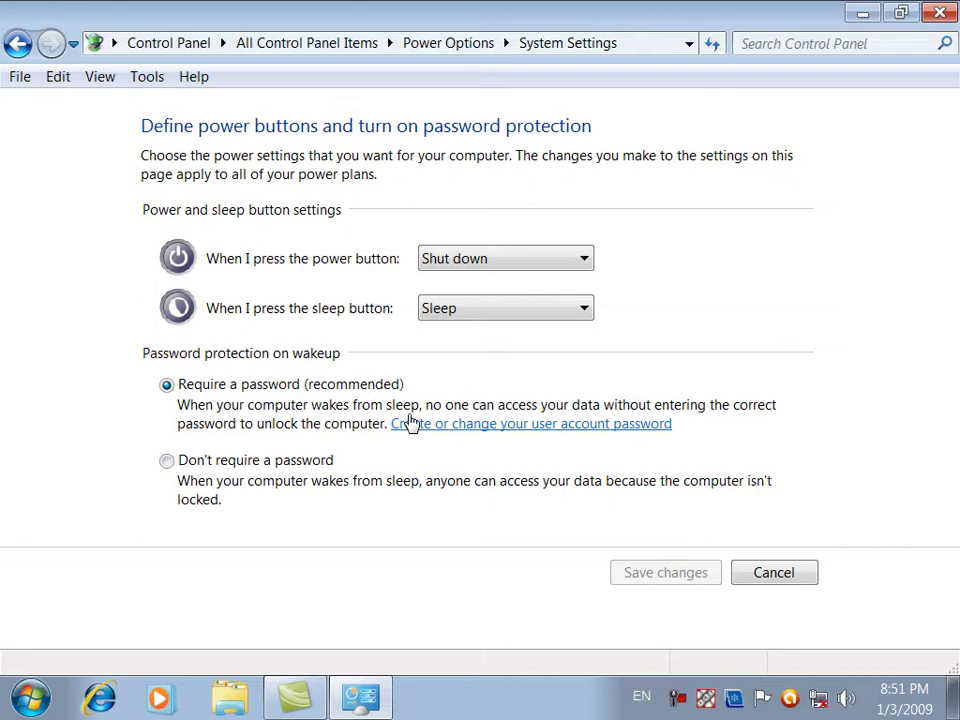
pyautogui.click(445, 318)
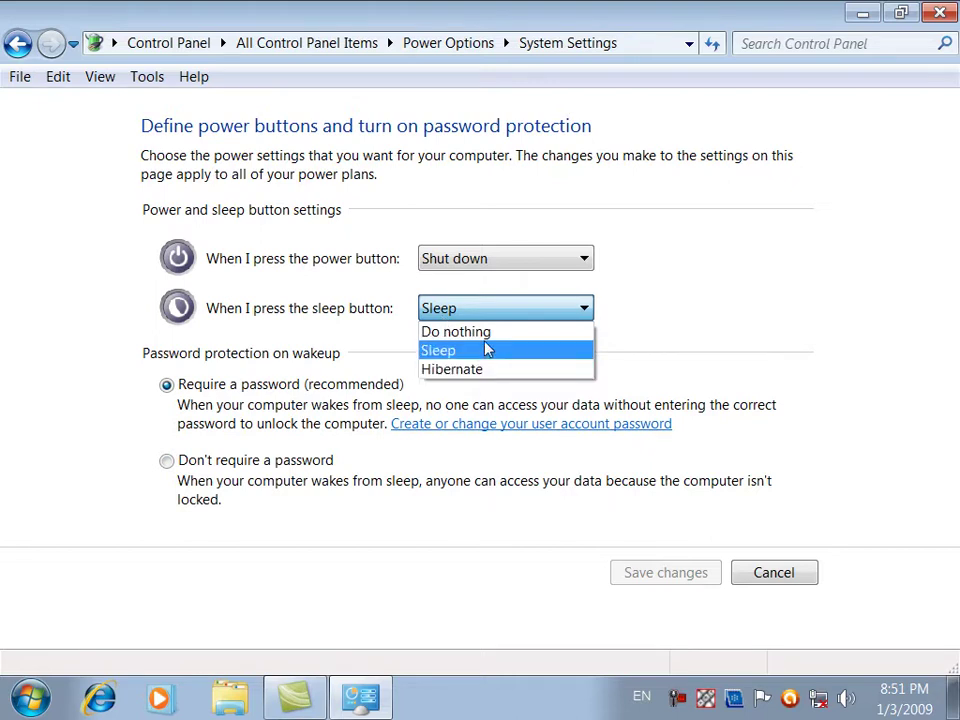
pyautogui.click(487, 334)
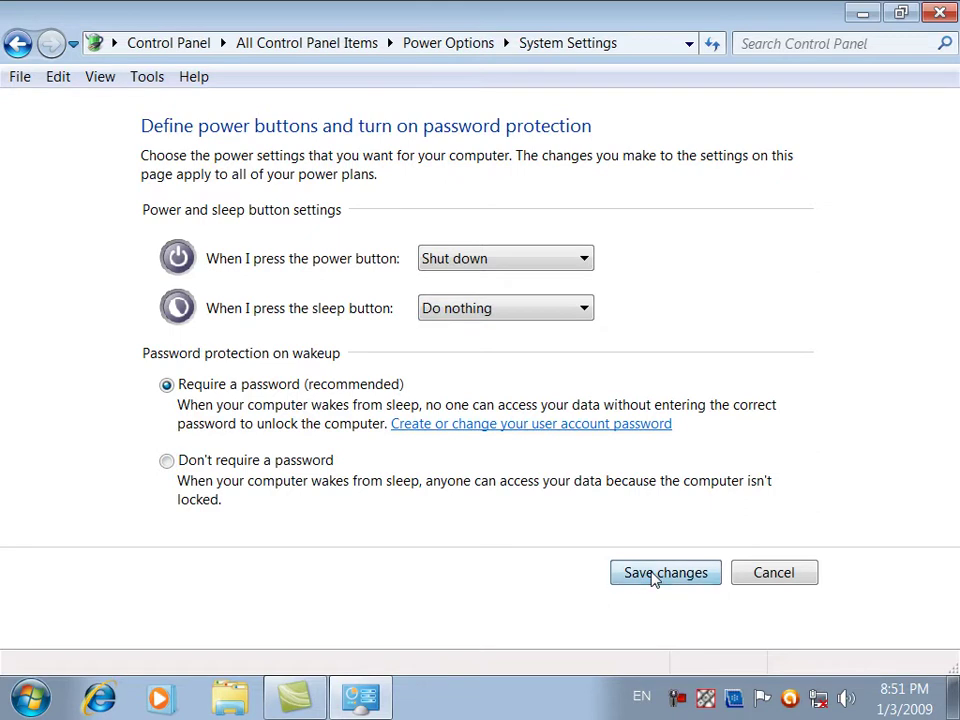
pyautogui.click(654, 576)
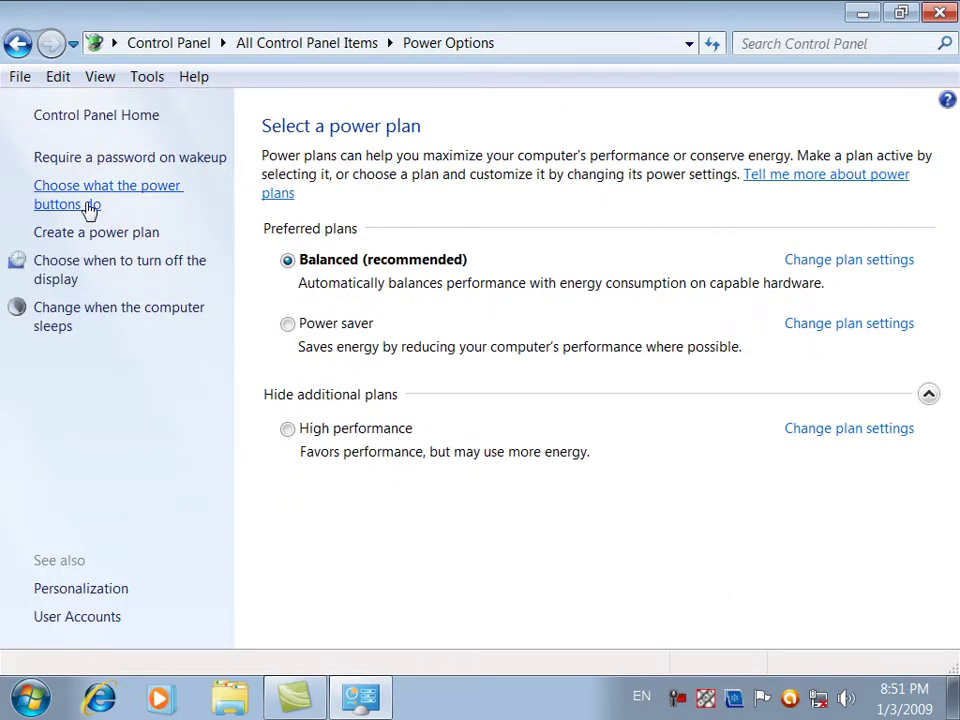
# Look over the settings for what the power buttons do, including the power button choices, and return to Power Options.
pyautogui.click(90, 206)
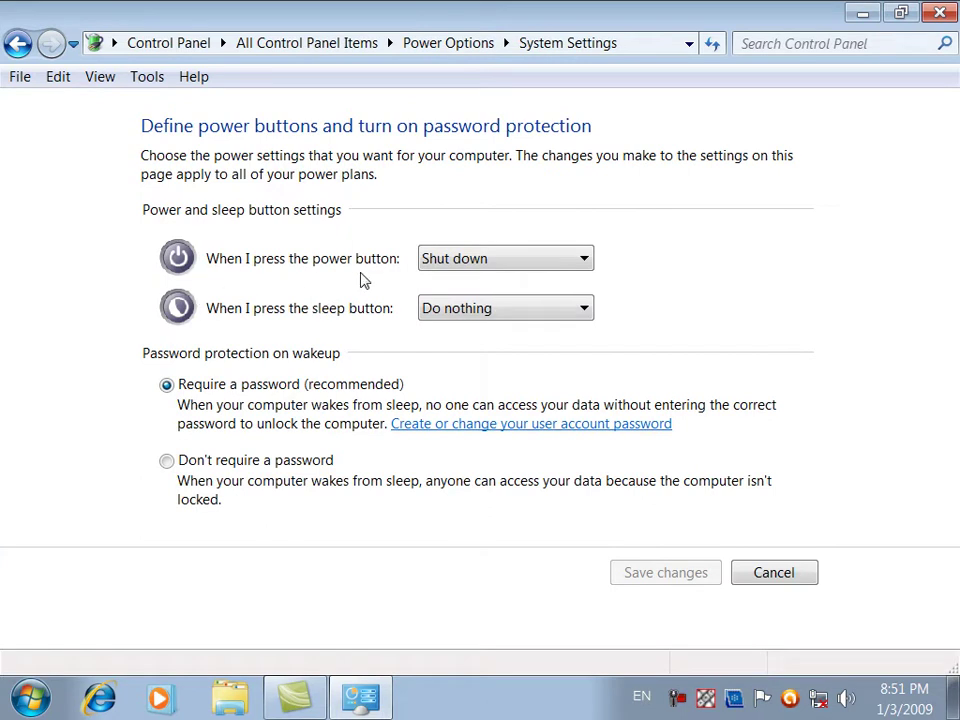
pyautogui.click(487, 264)
pyautogui.click(487, 264)
pyautogui.click(17, 45)
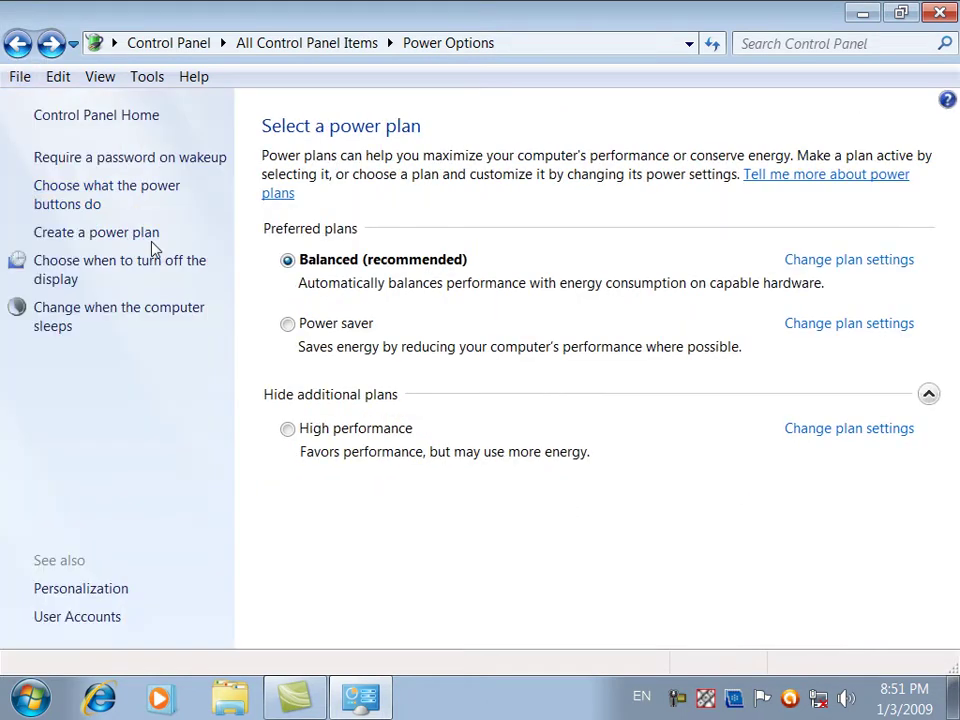
# Start a new power plan based on Balanced, named Noor Institute Student Power Plan, and continue to its settings.
pyautogui.click(95, 235)
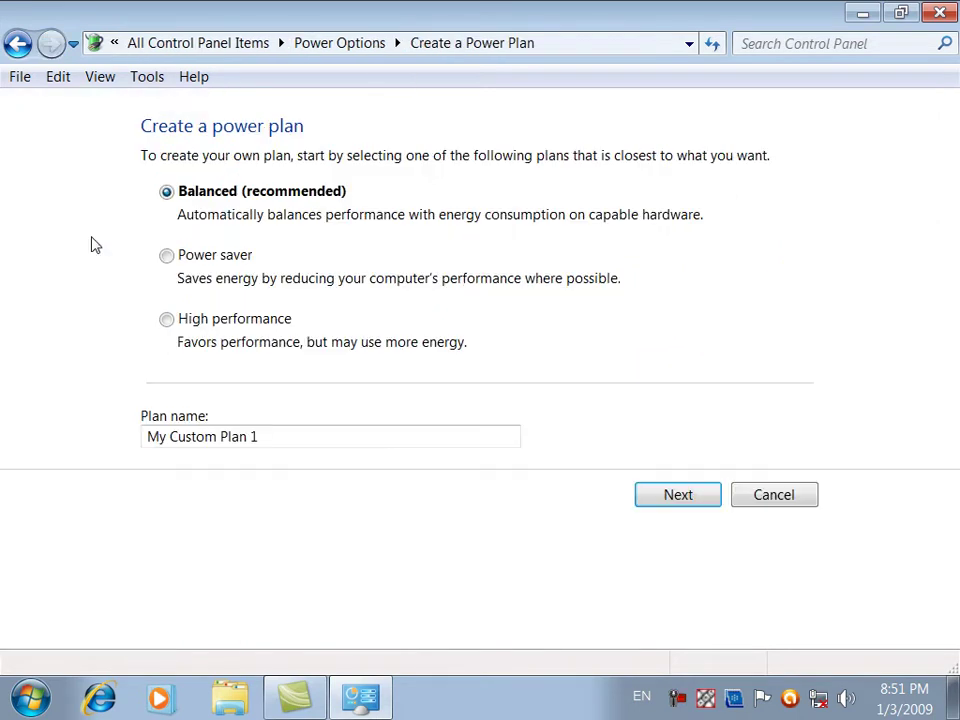
pyautogui.click(185, 260)
pyautogui.click(199, 193)
pyautogui.moveTo(147, 436); pyautogui.dragTo(3, 318)
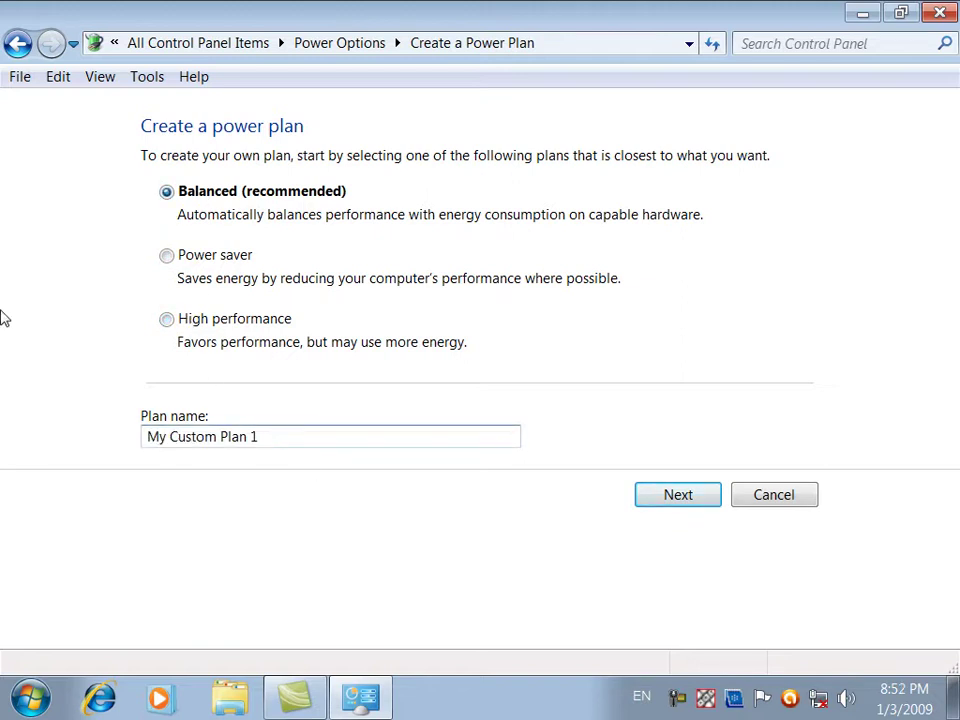
pyautogui.press('Delete')
pyautogui.press('Delete')
pyautogui.press('Delete')
pyautogui.press('Delete')
pyautogui.press('Delete')
pyautogui.press('Delete')
pyautogui.press('Delete')
pyautogui.press('Delete')
pyautogui.press('Delete')
pyautogui.press('Delete')
pyautogui.press('Delete')
pyautogui.press('Delete')
pyautogui.press('Delete')
pyautogui.press('Delete')
pyautogui.press('Delete')
pyautogui.press('Delete')
pyautogui.write('Noor Institute Student Power Plan')
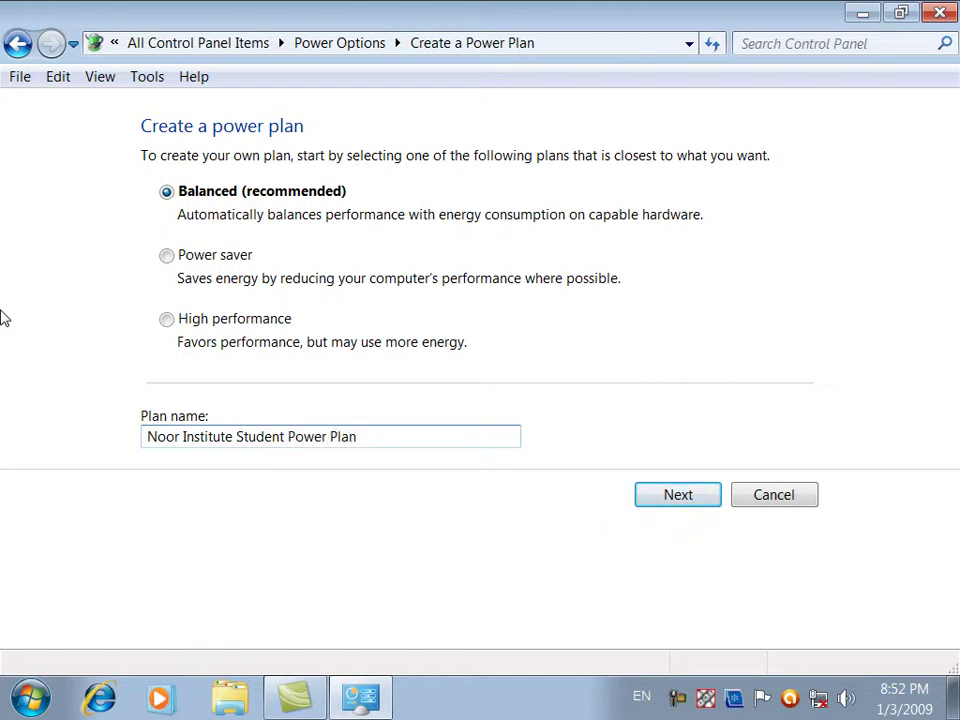
pyautogui.click(678, 504)
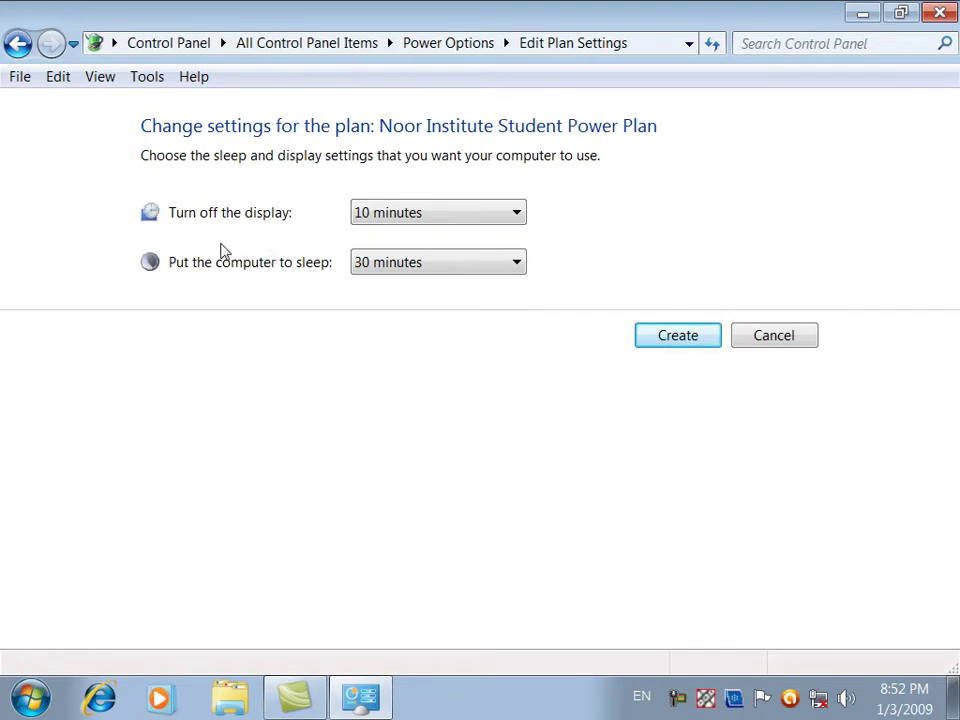
# Set the new plan to turn off the display after 2 minutes and sleep after 5 minutes, and create it.
pyautogui.click(387, 218)
pyautogui.click(402, 256)
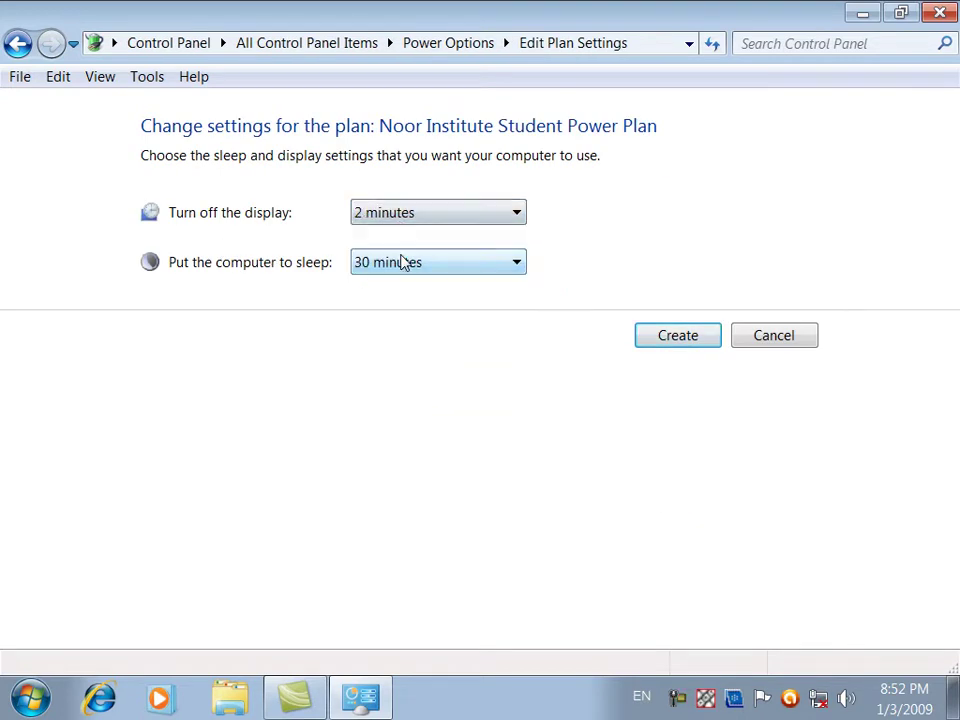
pyautogui.click(388, 266)
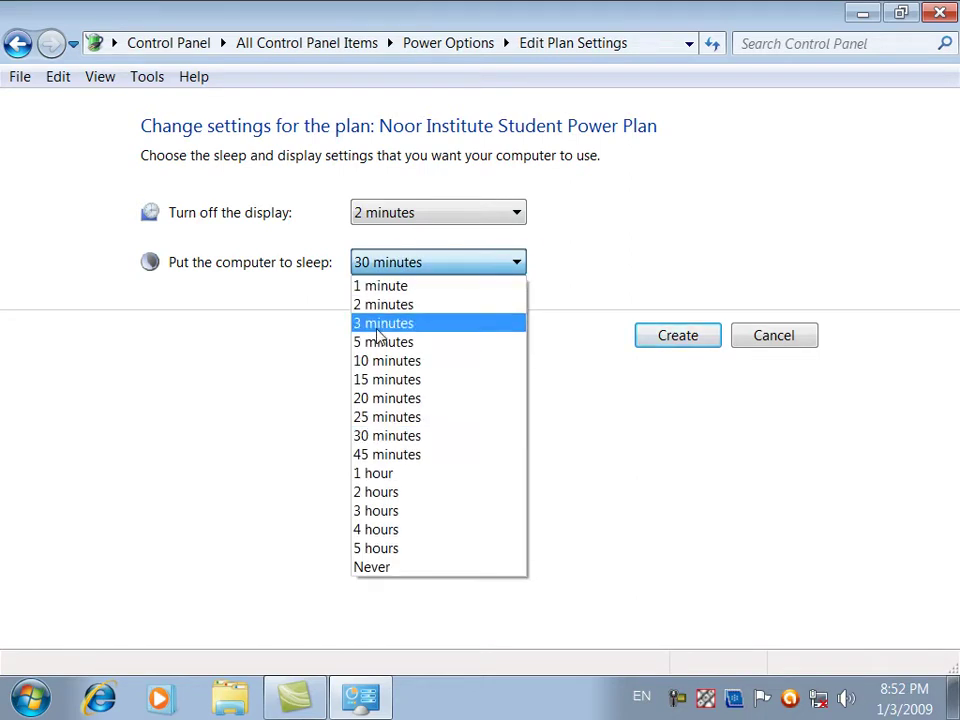
pyautogui.click(382, 342)
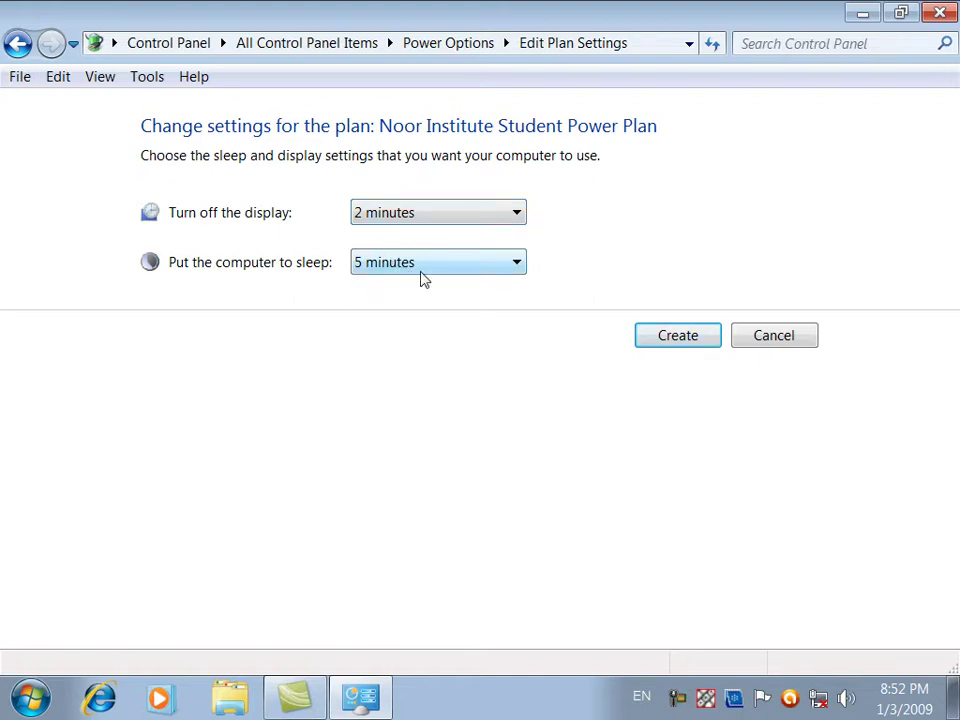
pyautogui.click(659, 340)
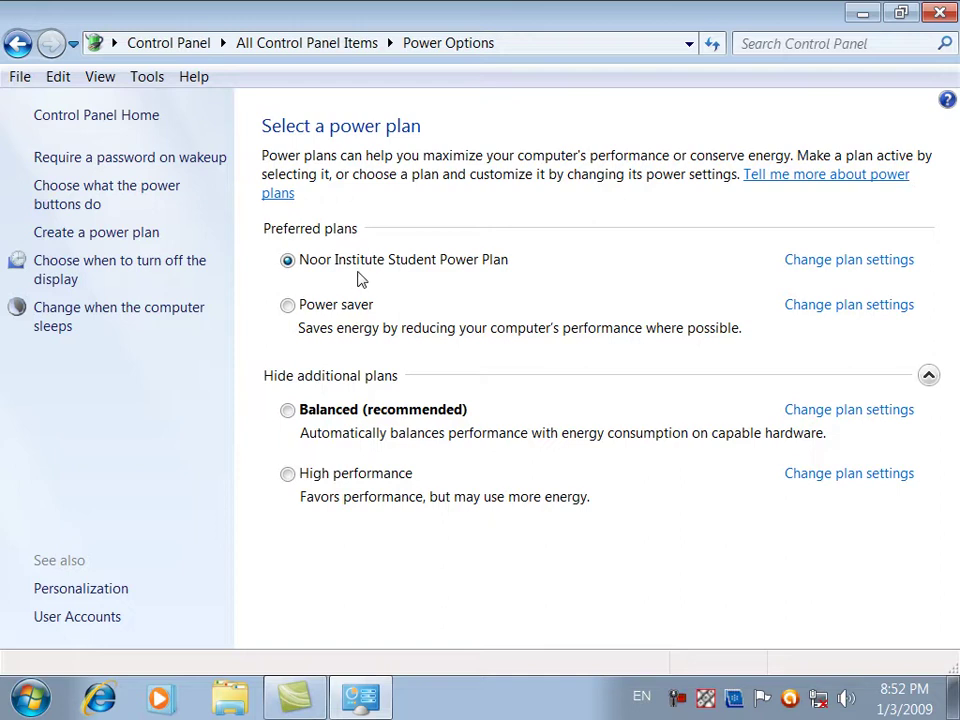
# Review the student power plan's settings through its plan settings, display turn-off and computer sleep links, returning to Power Options each time.
pyautogui.click(790, 260)
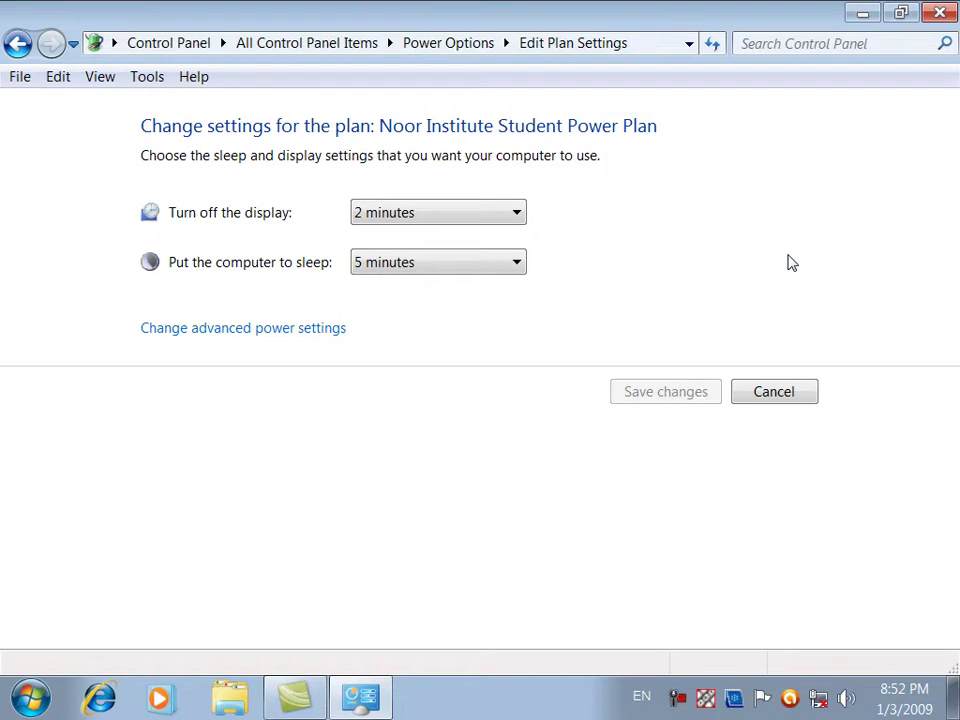
pyautogui.click(17, 43)
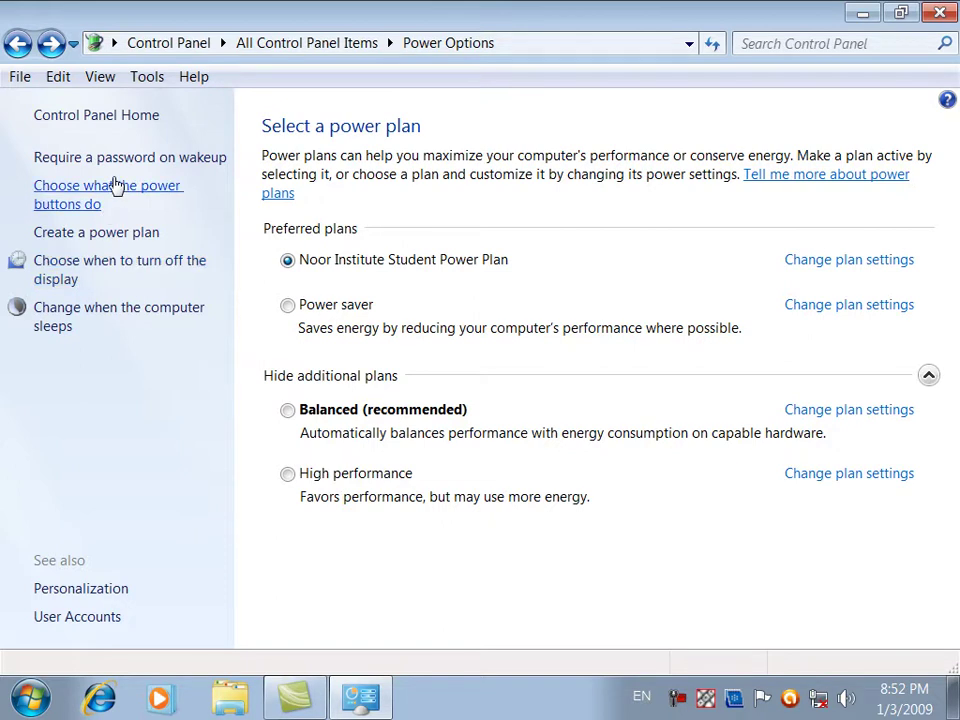
pyautogui.click(105, 278)
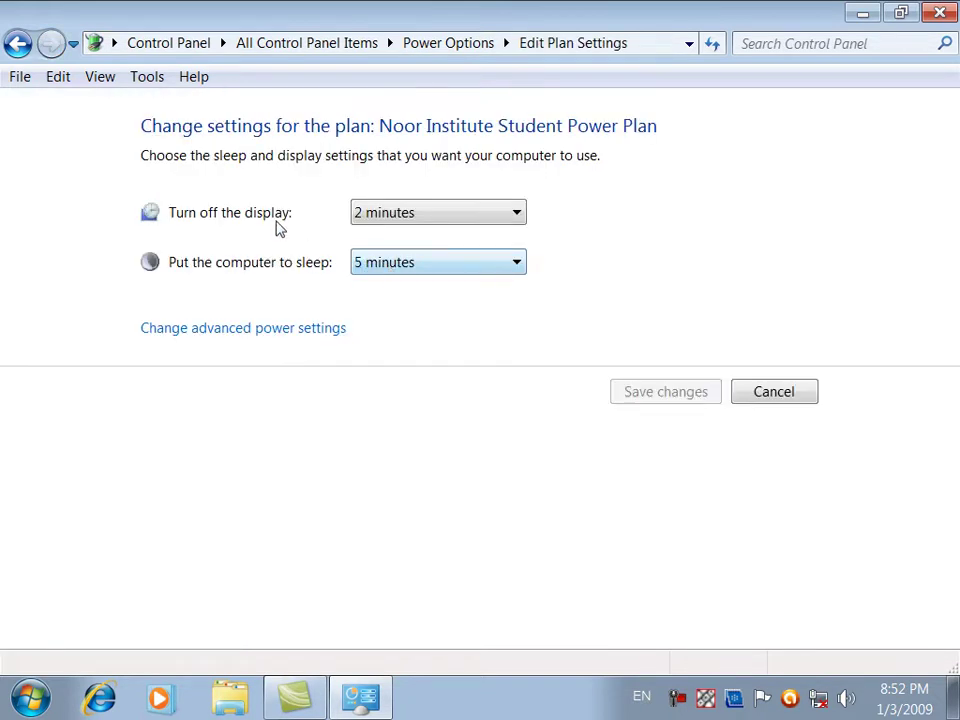
pyautogui.click(18, 44)
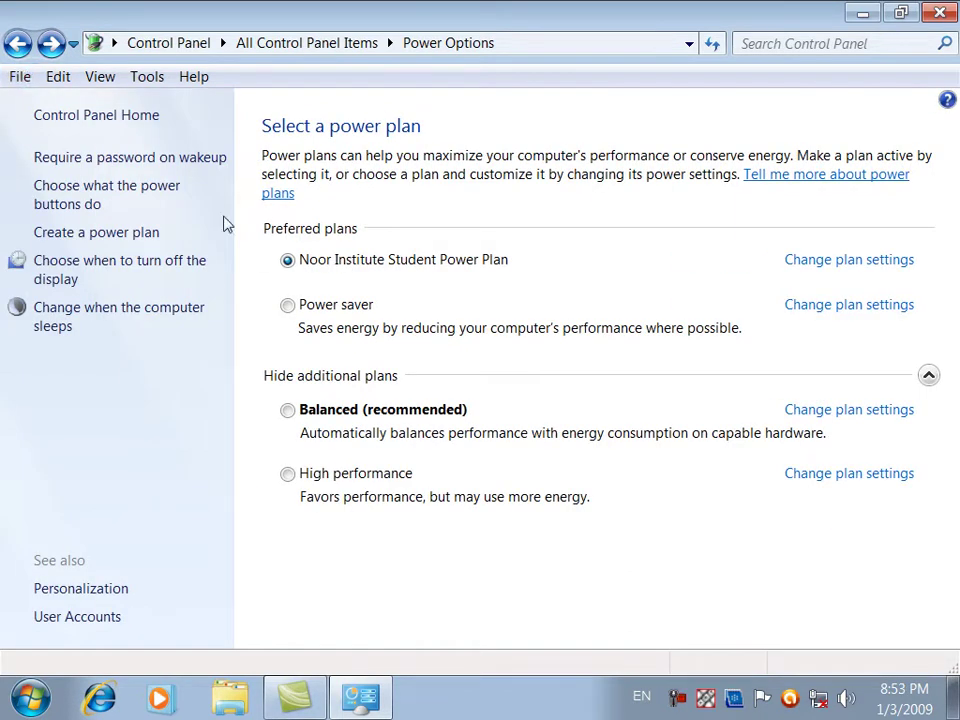
pyautogui.click(119, 325)
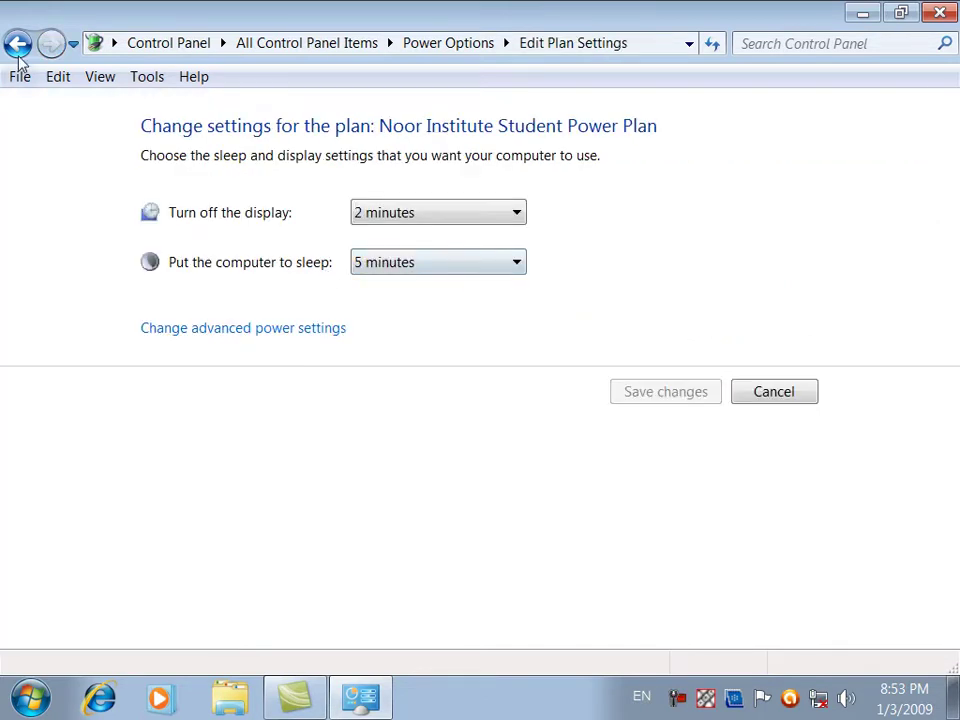
pyautogui.click(18, 44)
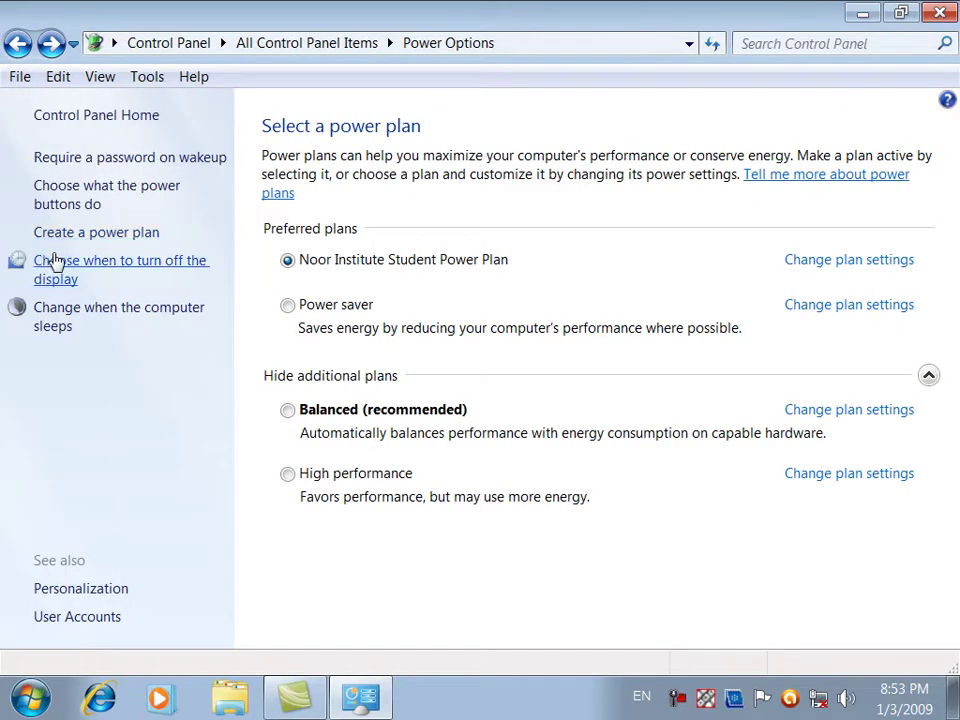
# Return to the list of all Control Panel items and open Phone and Modem.
pyautogui.click(17, 43)
pyautogui.click(17, 43)
pyautogui.click(17, 44)
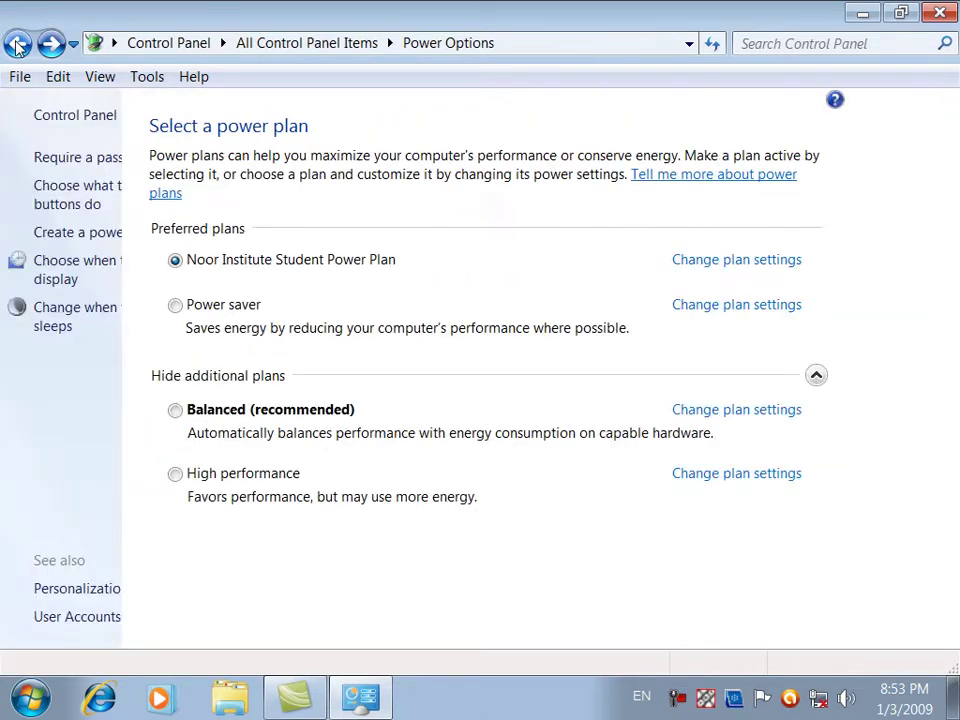
pyautogui.click(17, 44)
pyautogui.click(17, 44)
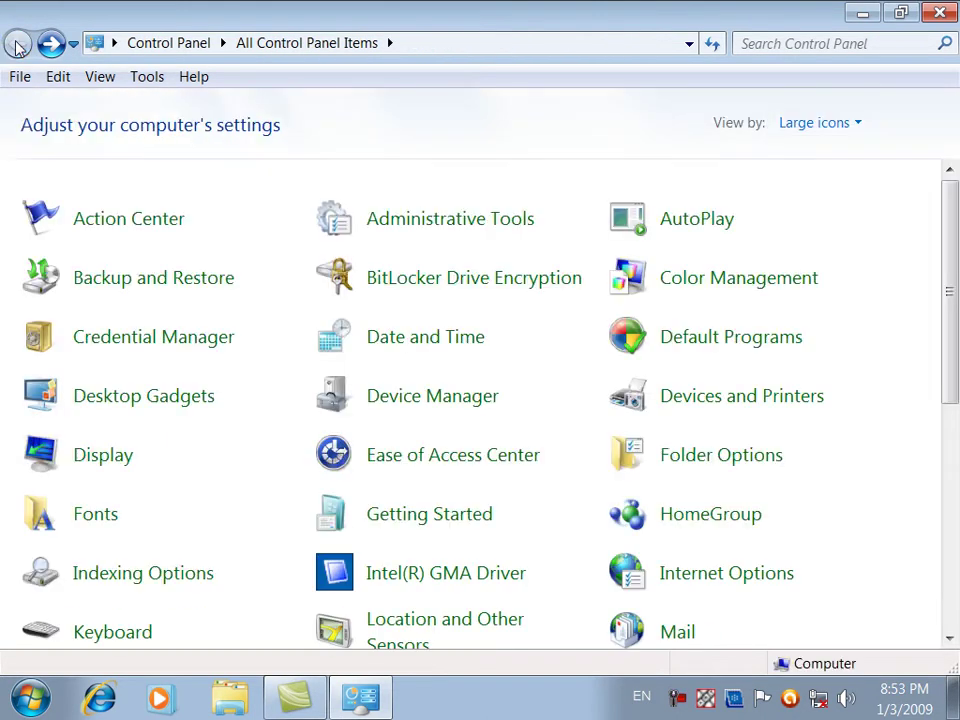
pyautogui.scroll(-5, 917, 518)
pyautogui.scroll(-1, 917, 518)
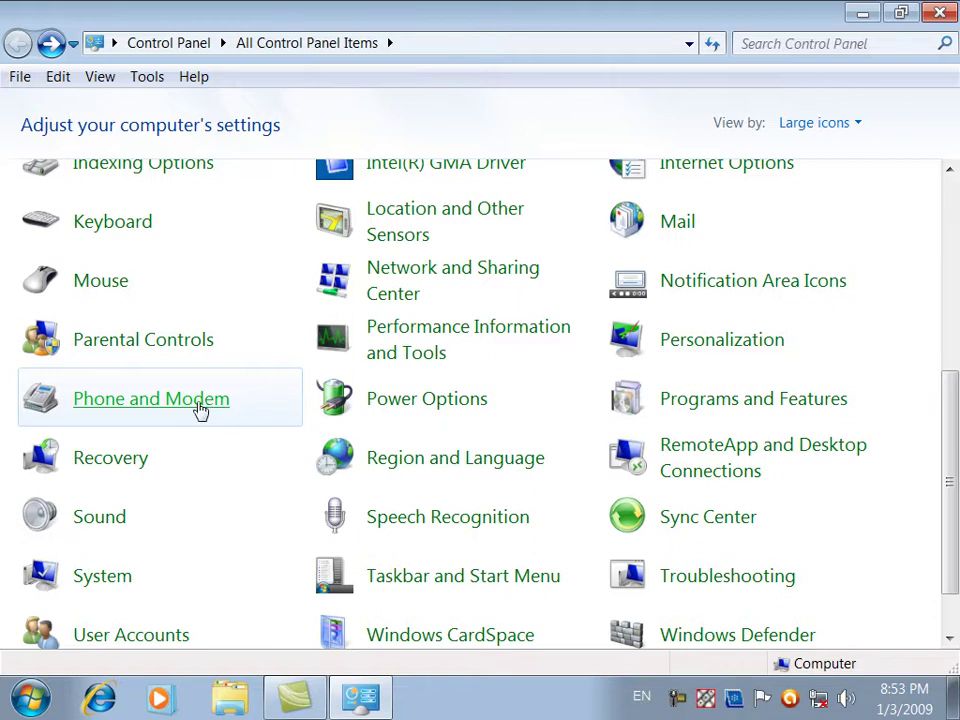
pyautogui.click(200, 406)
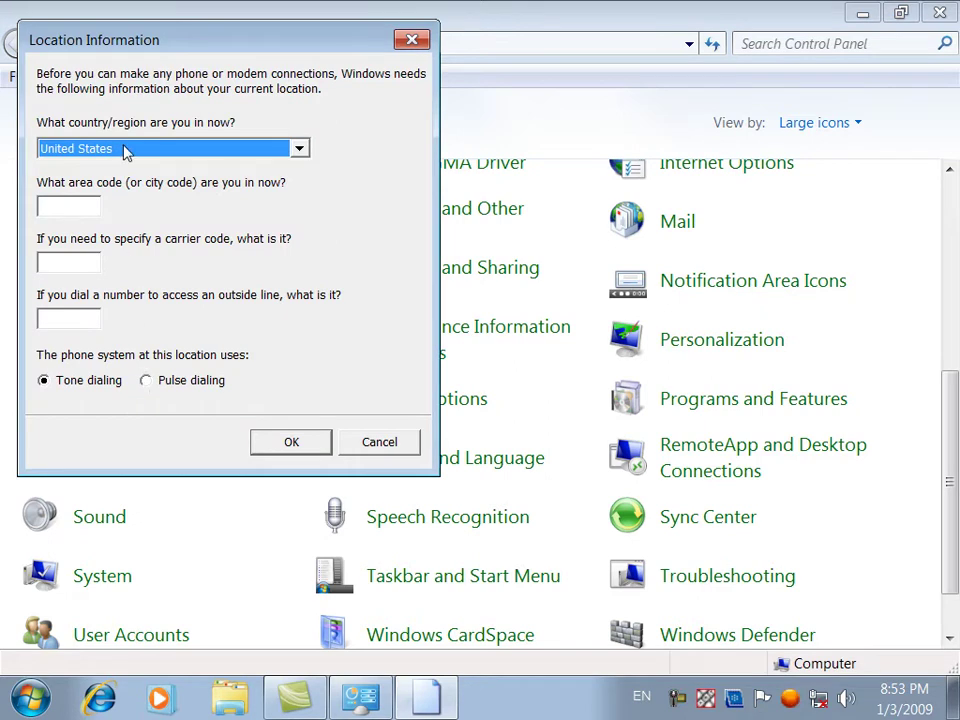
# Set the location information to Afghanistan with area code 25000 and confirm it.
pyautogui.click(128, 148)
pyautogui.press('Home')
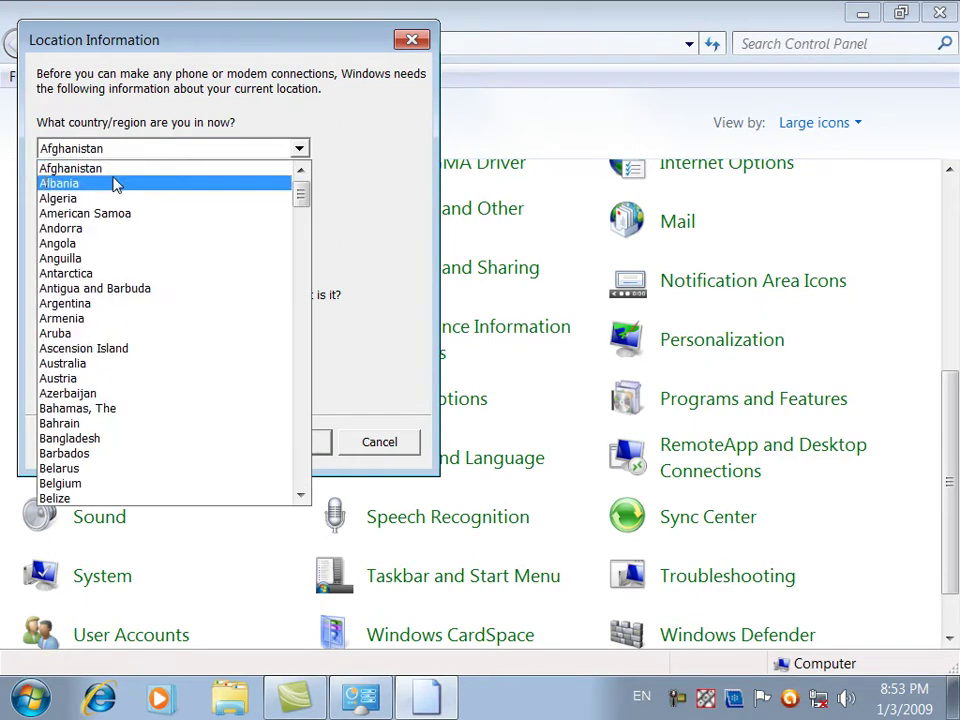
pyautogui.click(113, 166)
pyautogui.click(90, 209)
pyautogui.write('25000')
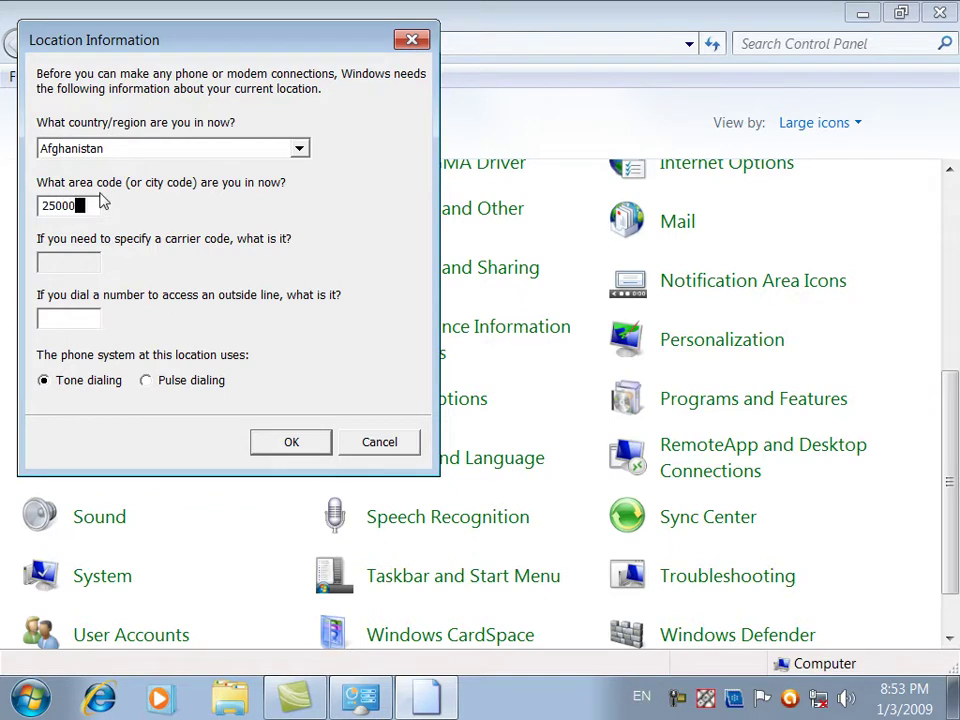
pyautogui.click(268, 442)
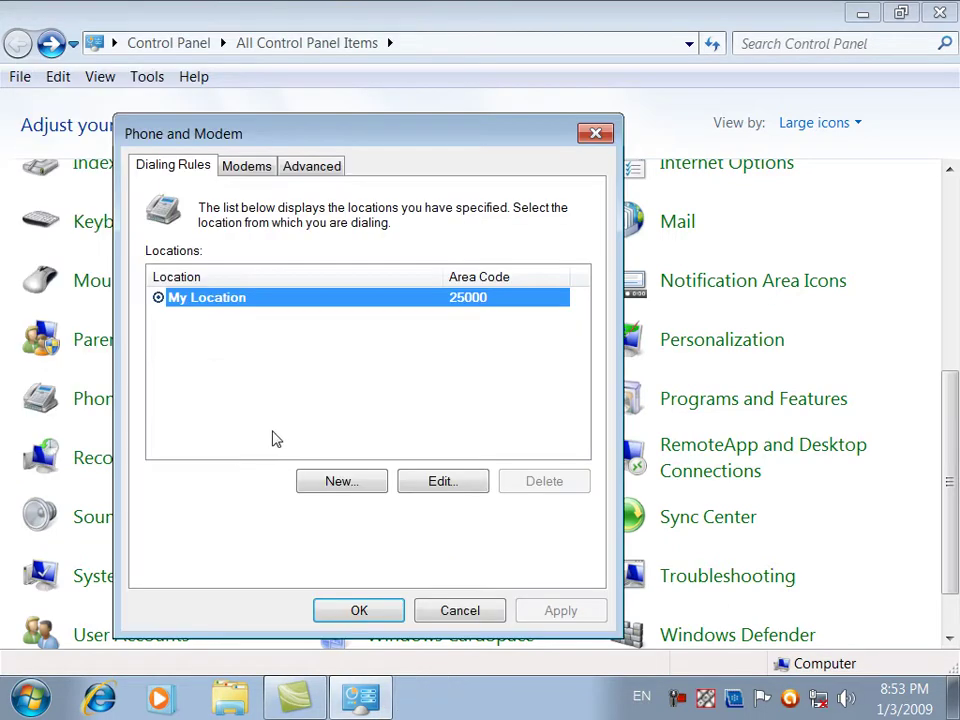
# Start adding a modem, choosing to select it from a list instead of having Windows detect it.
pyautogui.click(250, 167)
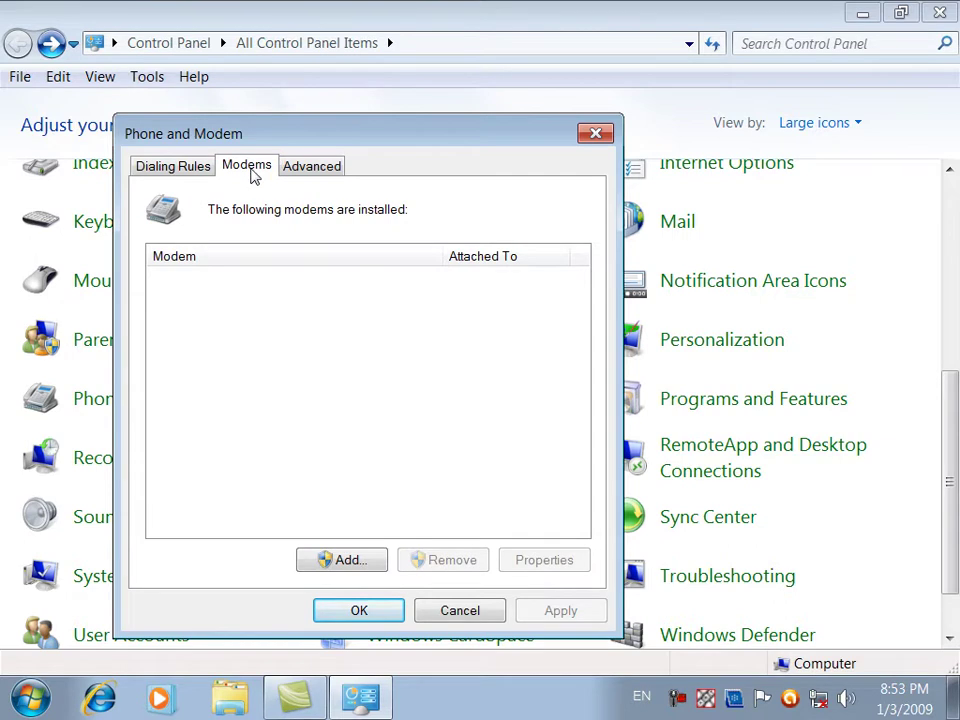
pyautogui.click(370, 559)
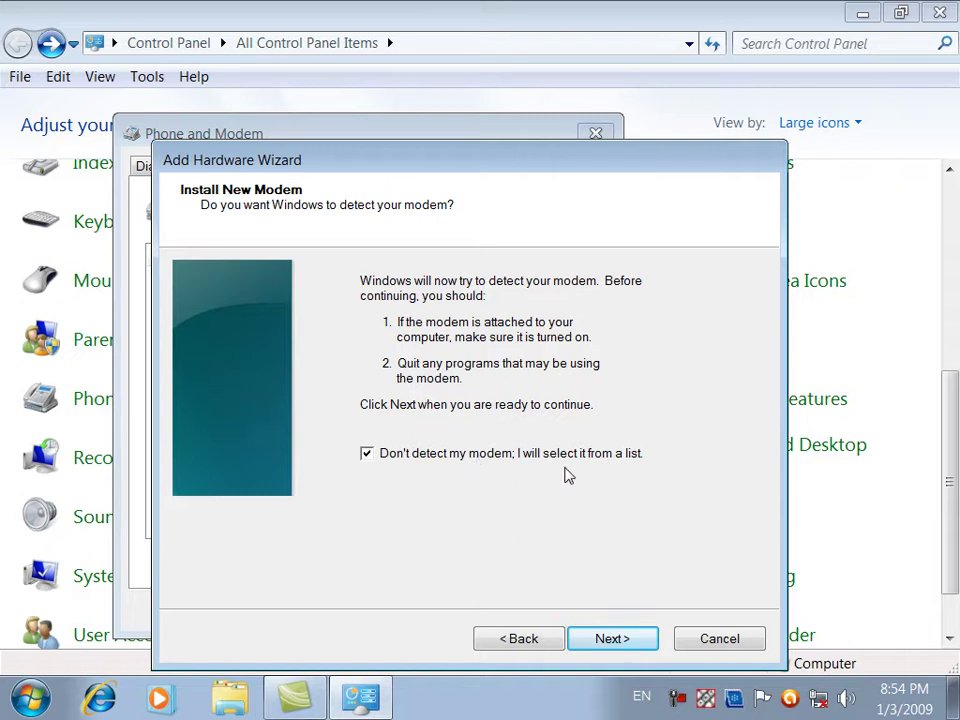
pyautogui.click(636, 454)
pyautogui.click(624, 652)
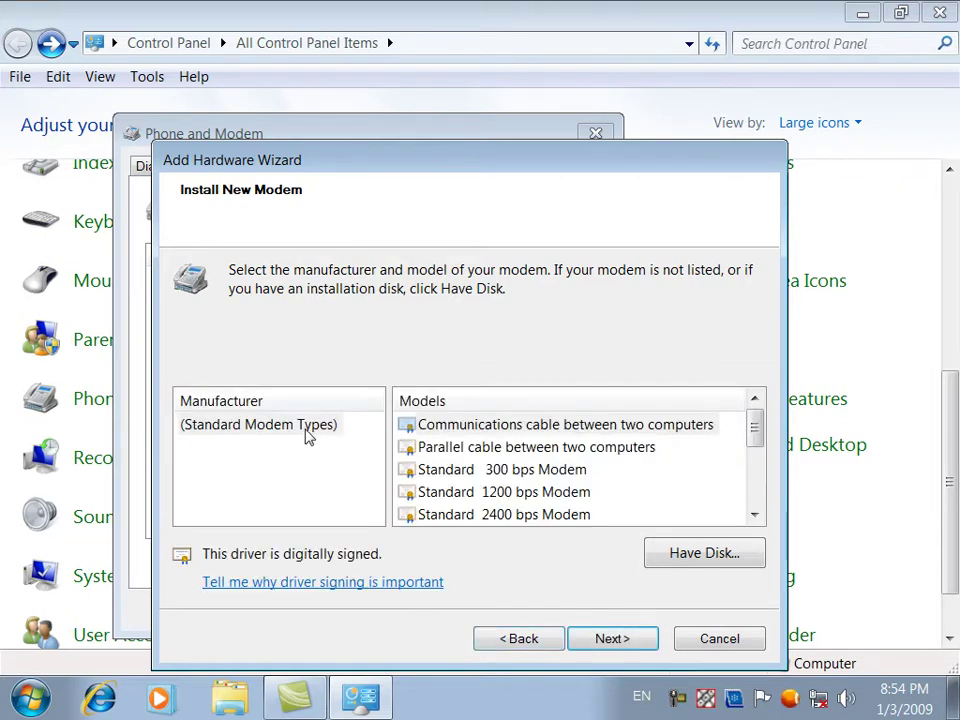
# Try to continue with the Communications cable between two computers model from the standard modem types.
pyautogui.click(302, 432)
pyautogui.click(418, 424)
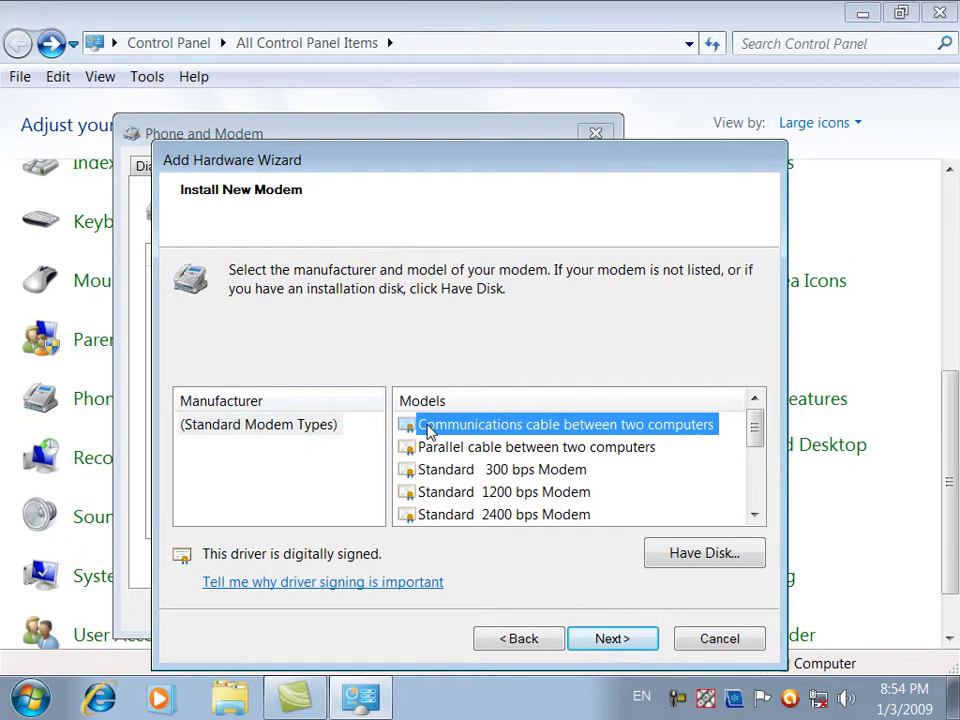
pyautogui.click(614, 638)
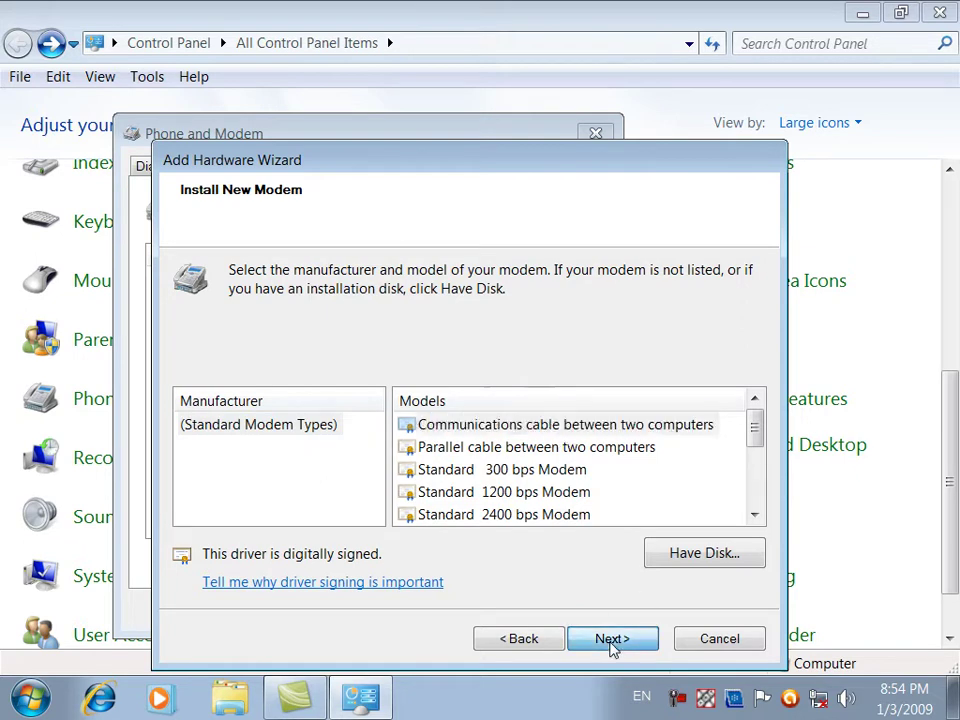
# Look at the option to install the modem driver from disk, including browsing for the setup file, and cancel it.
pyautogui.click(700, 562)
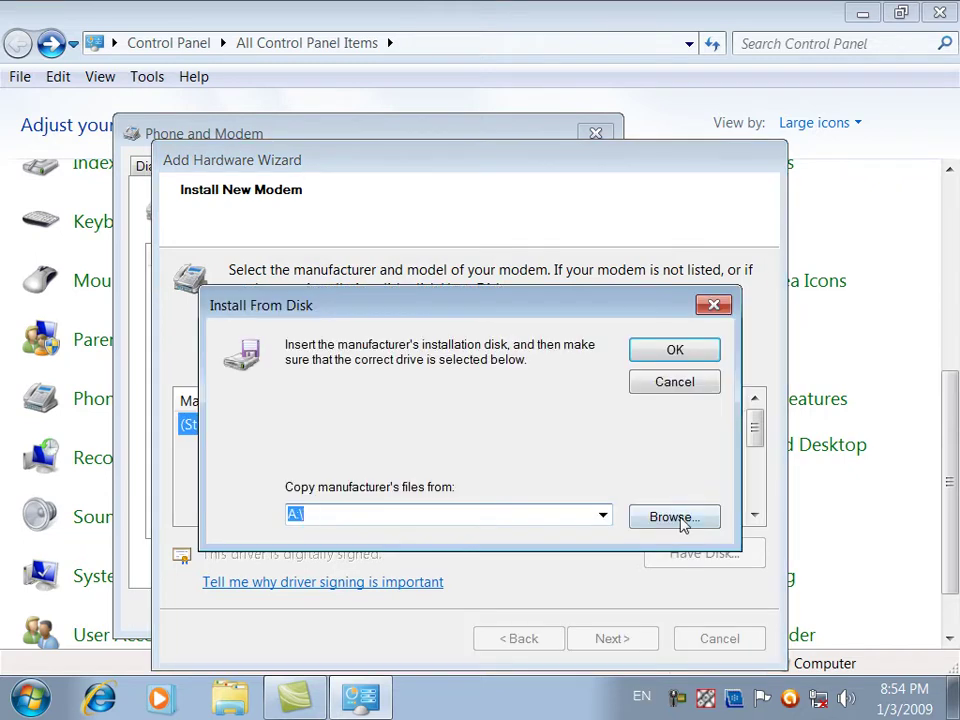
pyautogui.click(680, 522)
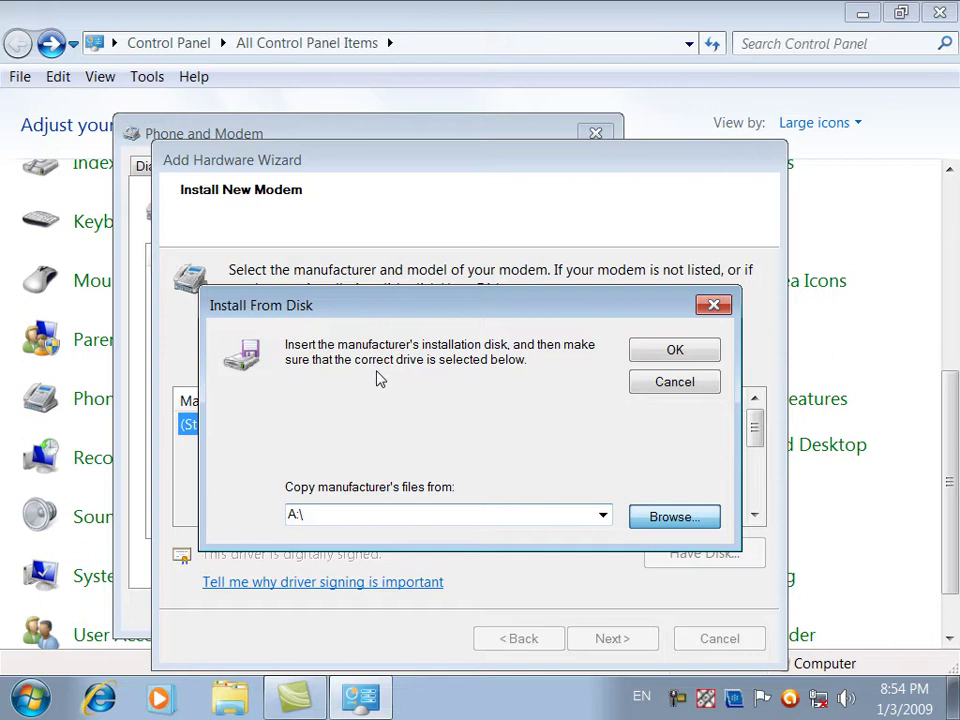
pyautogui.click(688, 520)
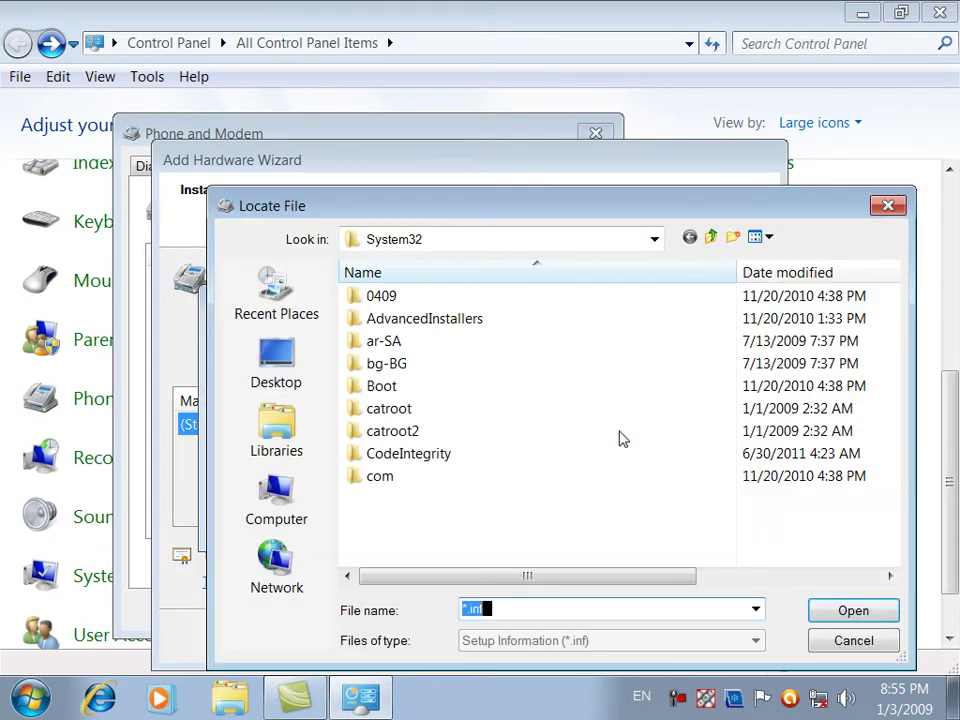
pyautogui.click(853, 640)
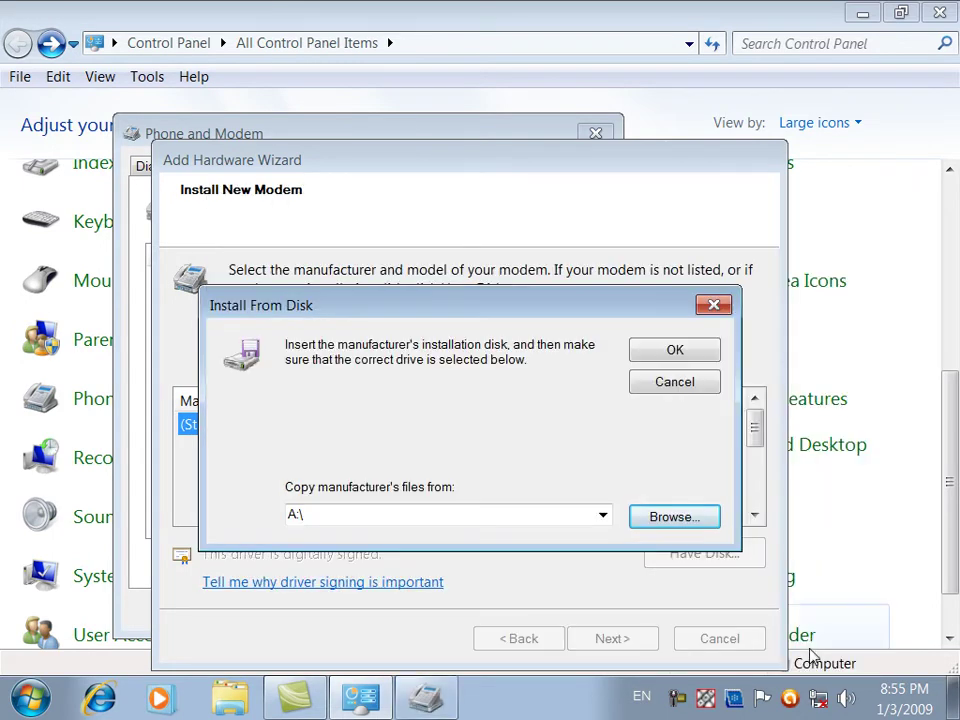
pyautogui.click(675, 385)
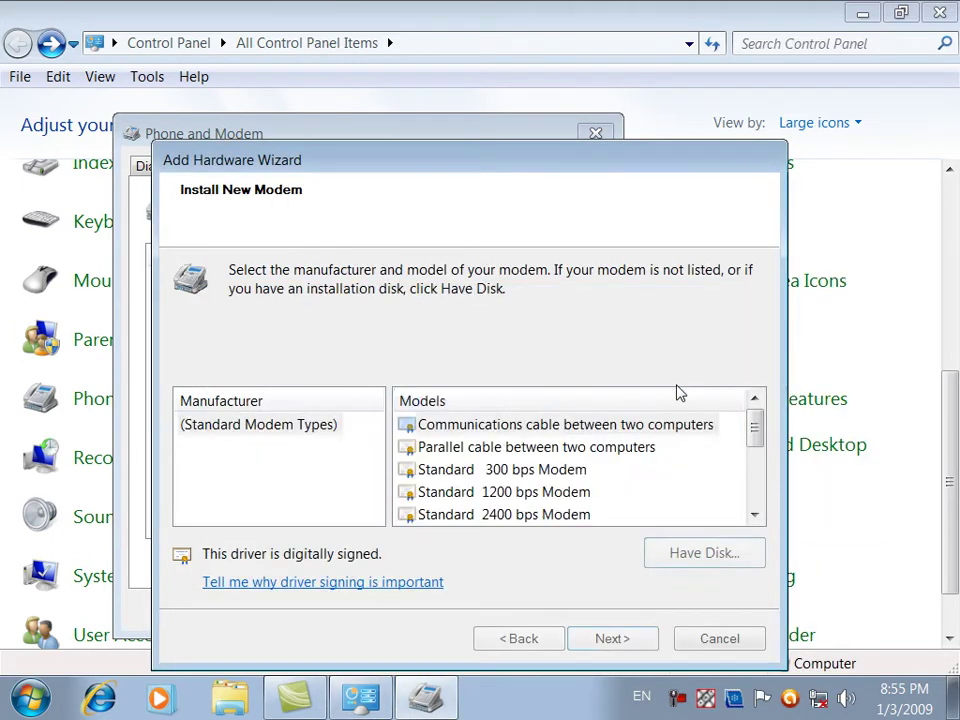
# Install the Communications cable between two computers modem on all ports and finish the wizard.
pyautogui.click(462, 425)
pyautogui.click(620, 645)
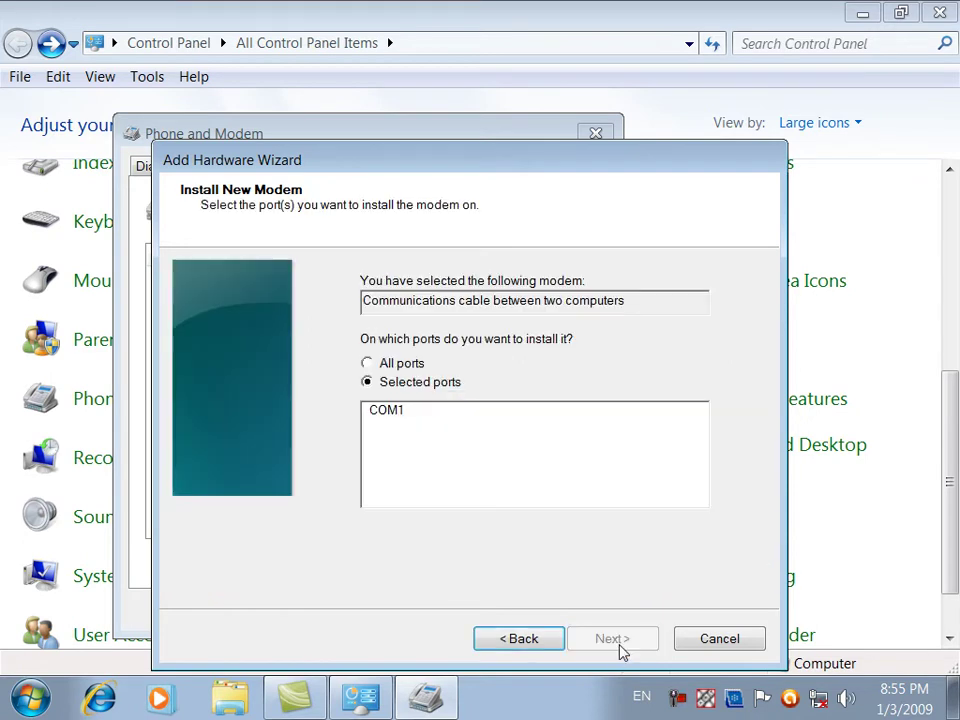
pyautogui.click(412, 366)
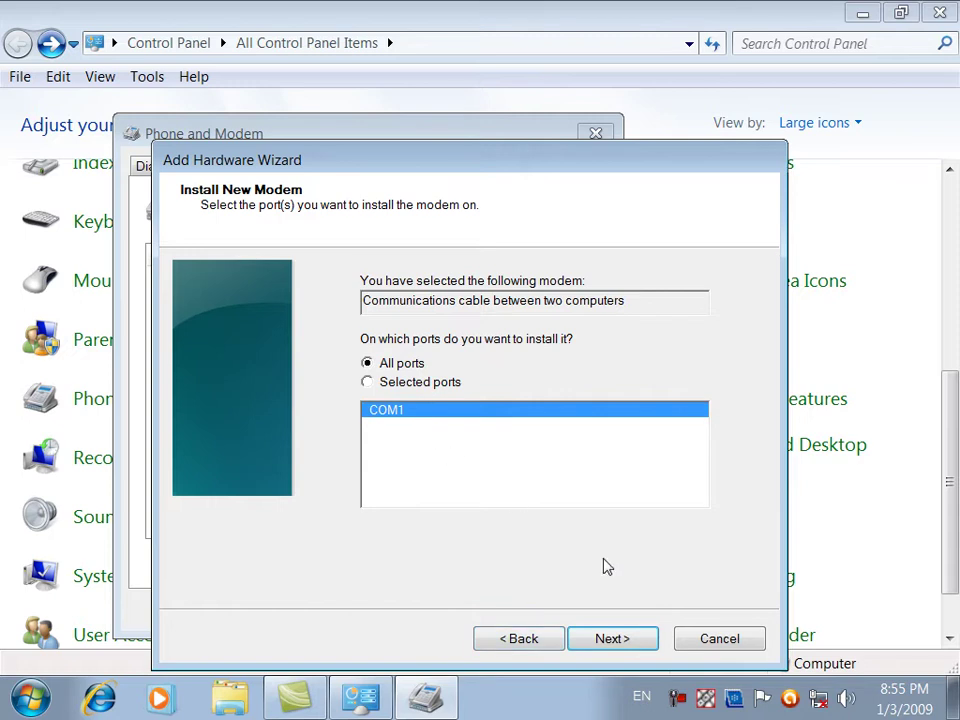
pyautogui.click(640, 645)
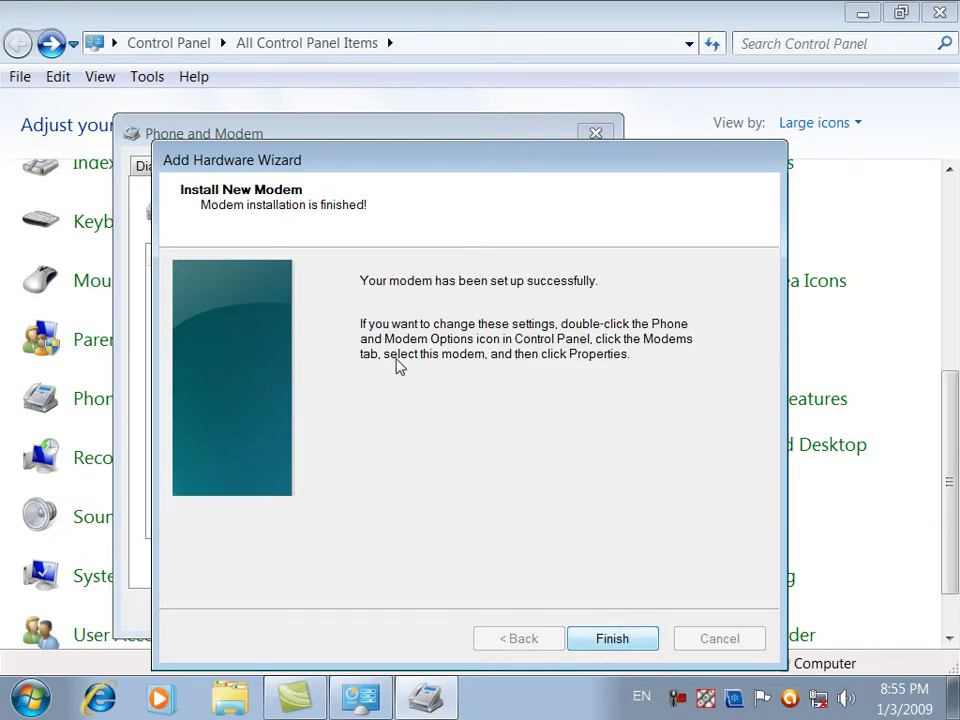
pyautogui.click(615, 638)
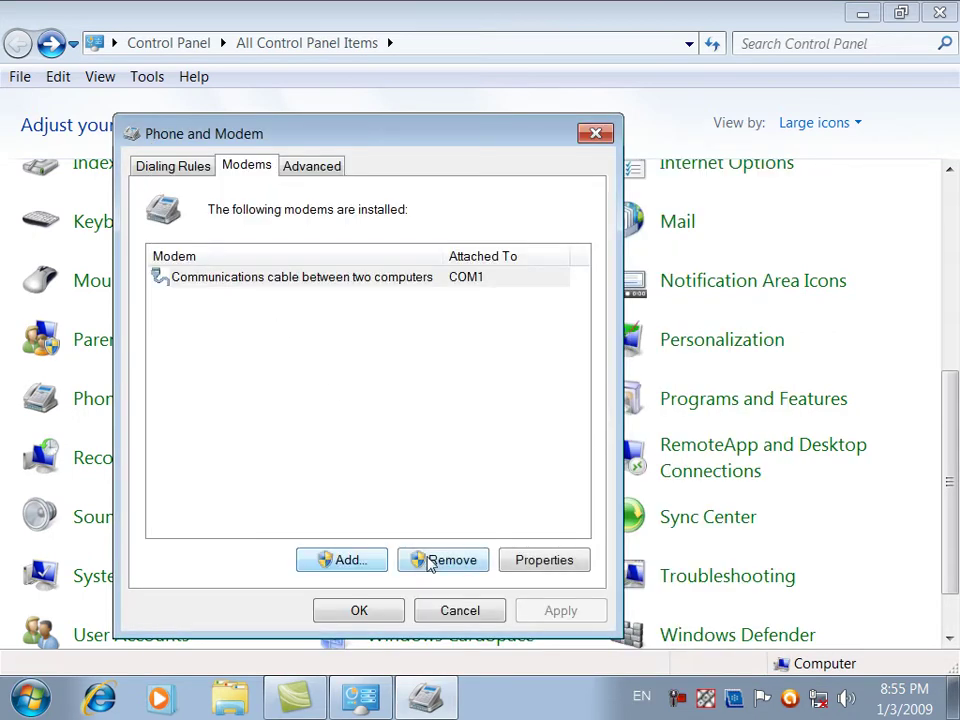
# Accept the Phone and Modem settings and open System Restore from the Recovery item.
pyautogui.click(386, 626)
pyautogui.moveTo(953, 392); pyautogui.dragTo(953, 453)
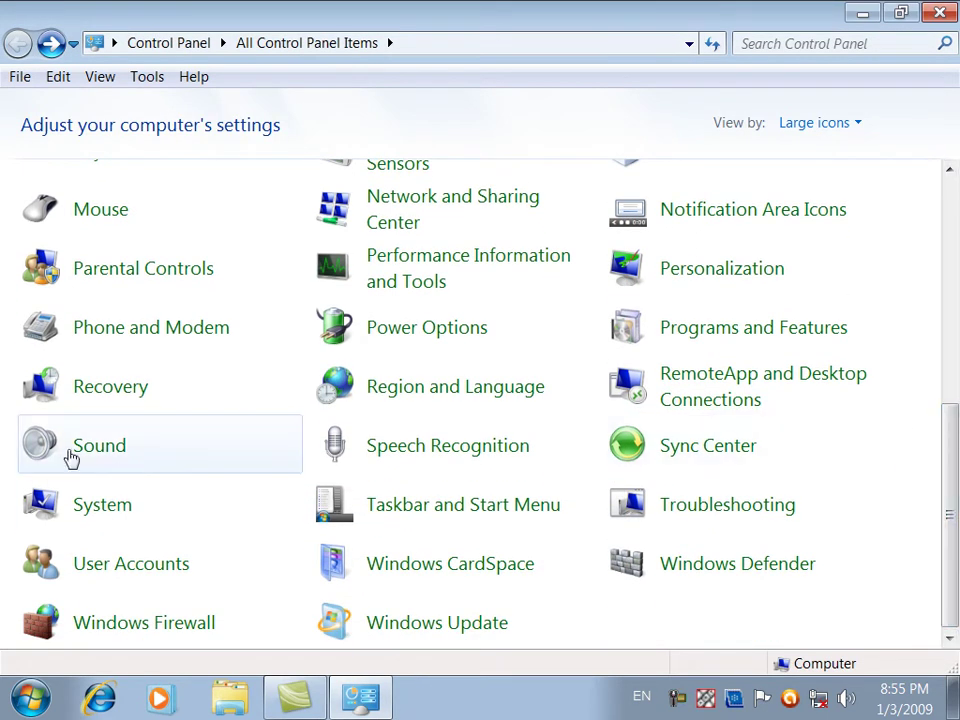
pyautogui.click(85, 398)
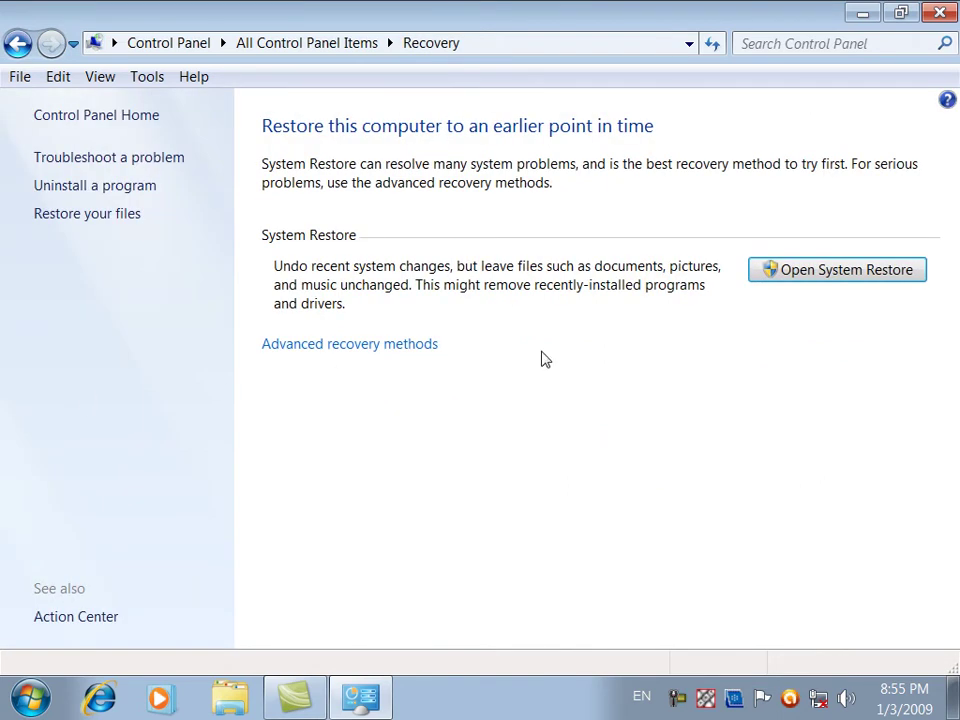
pyautogui.click(855, 270)
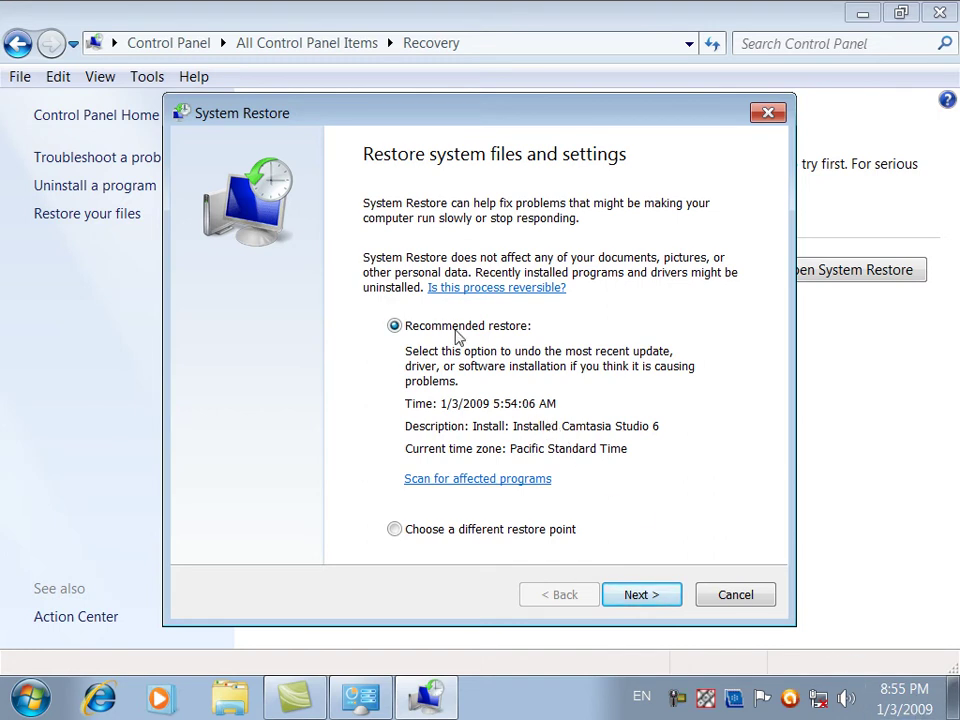
# Choose a different restore point instead of the recommended one and sort the list of restore points by description.
pyautogui.click(423, 540)
pyautogui.click(641, 600)
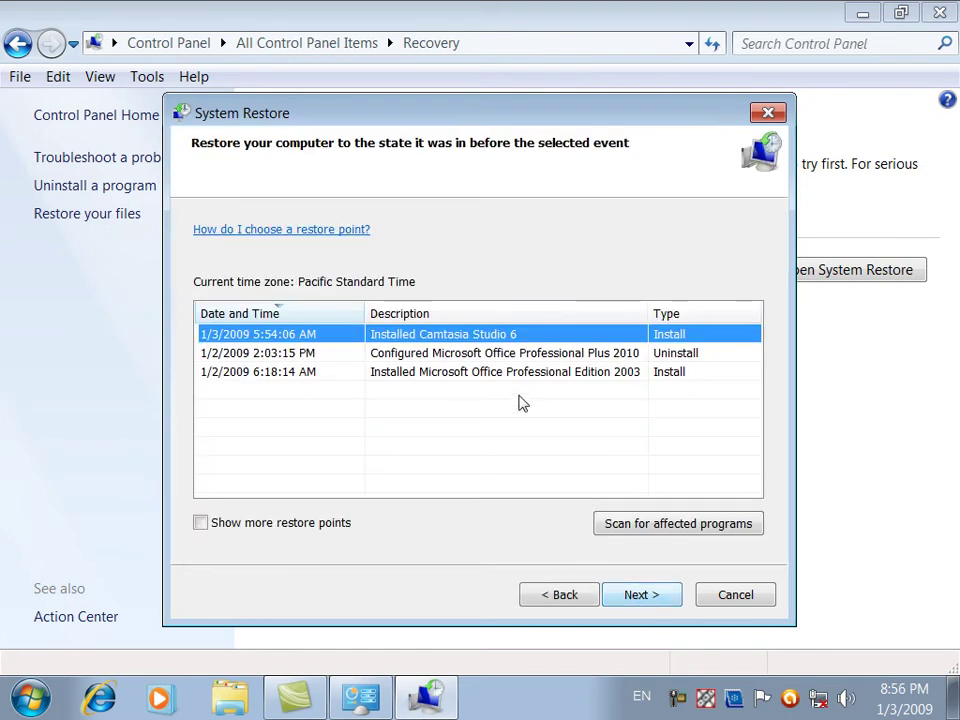
pyautogui.click(501, 371)
pyautogui.click(437, 352)
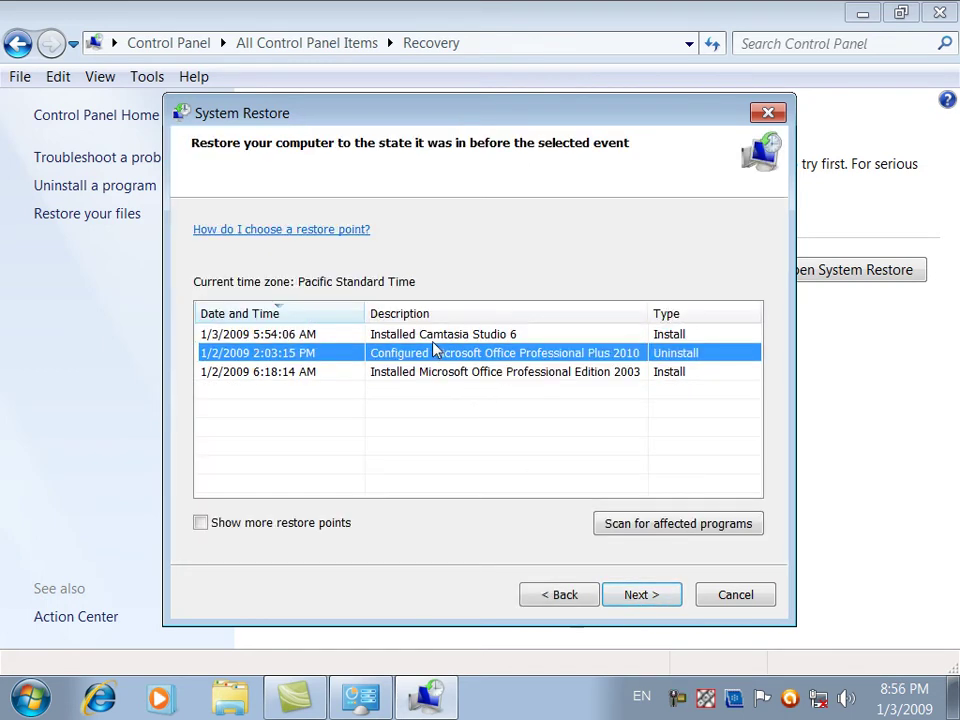
pyautogui.click(430, 314)
# Look through the Camtasia Studio and Microsoft Office restore points by date, and cancel System Restore.
pyautogui.click(237, 371)
pyautogui.click(241, 350)
pyautogui.click(241, 340)
pyautogui.click(256, 375)
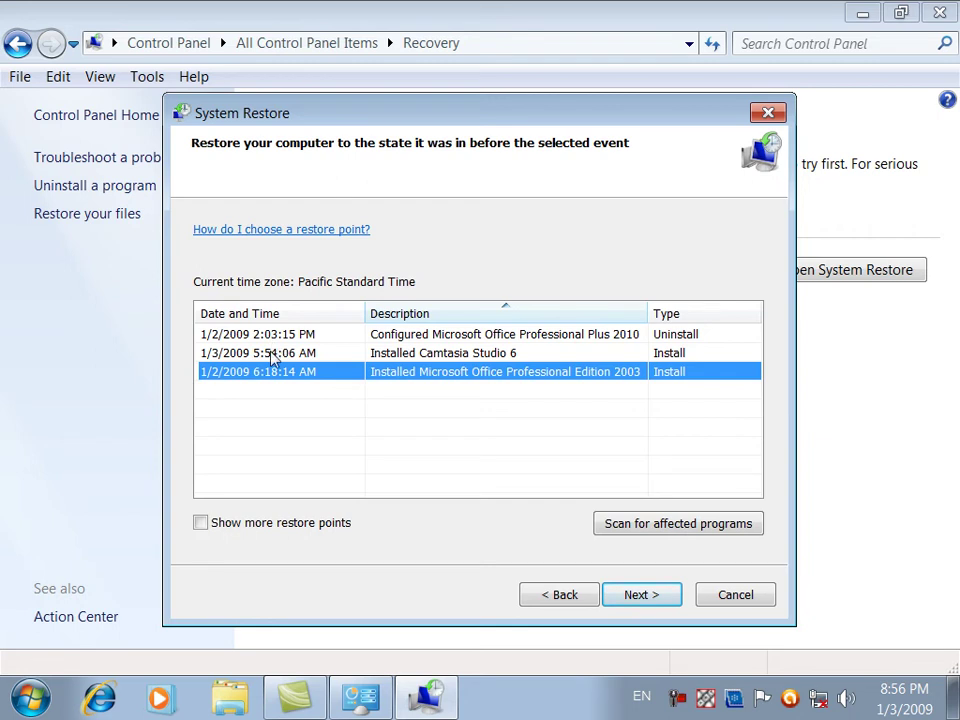
pyautogui.click(271, 356)
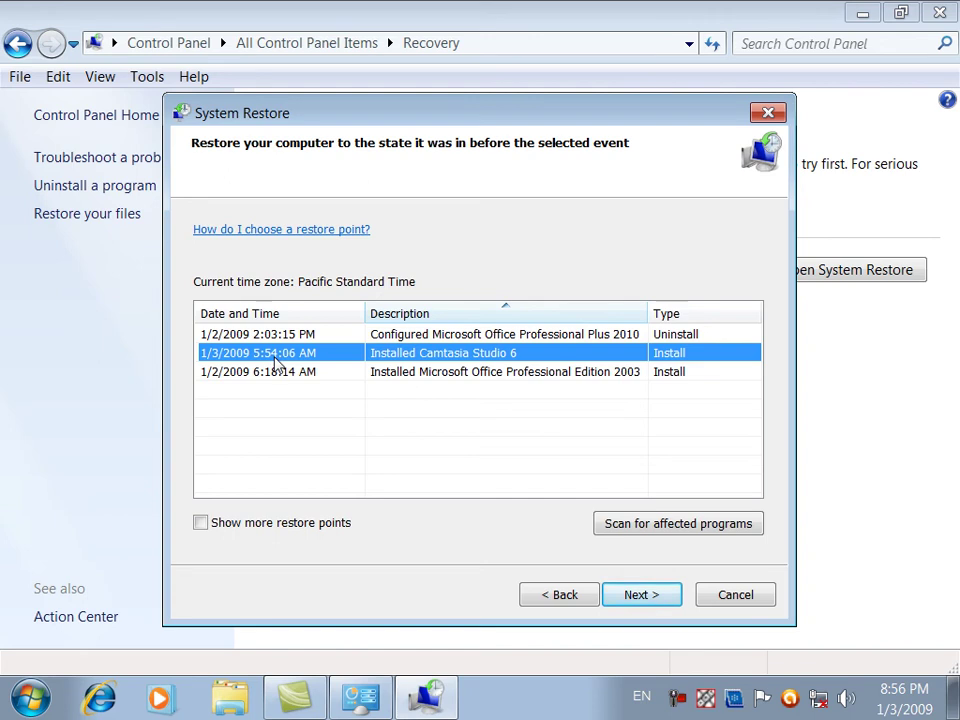
pyautogui.click(274, 371)
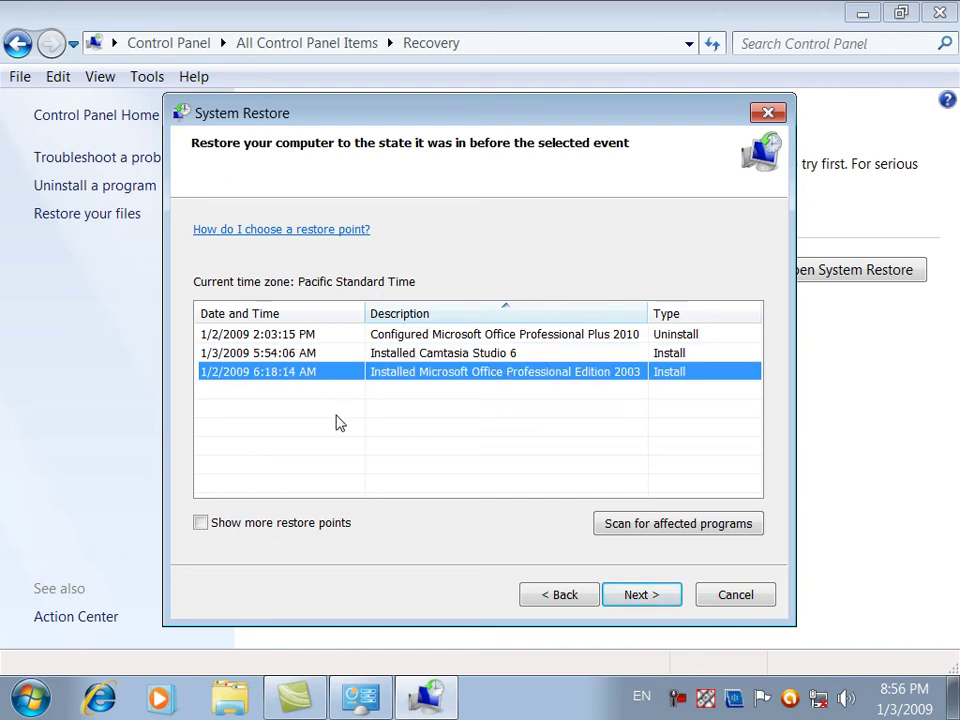
pyautogui.click(728, 596)
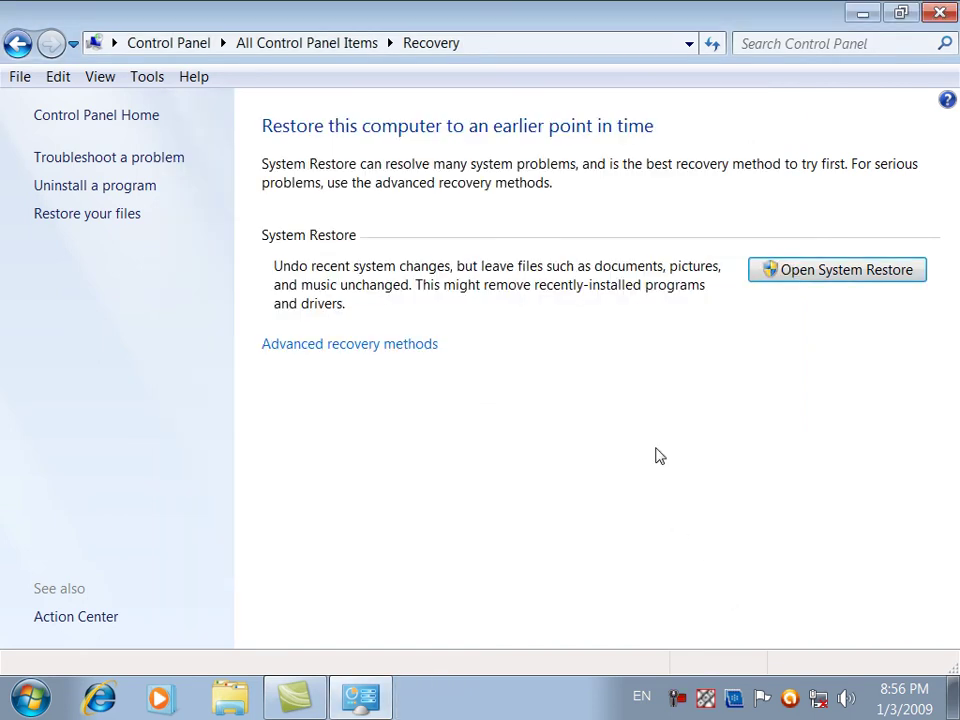
# Review the recommended restore up to its confirmation page, including the drive to restore, cancel it and return to all Control Panel items.
pyautogui.click(786, 272)
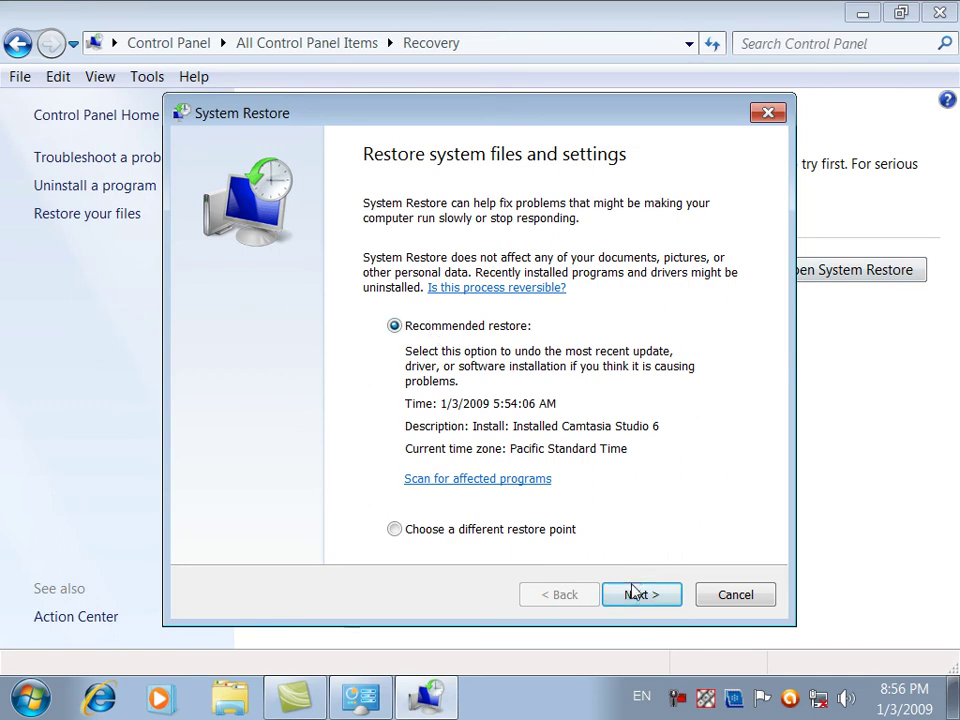
pyautogui.click(633, 590)
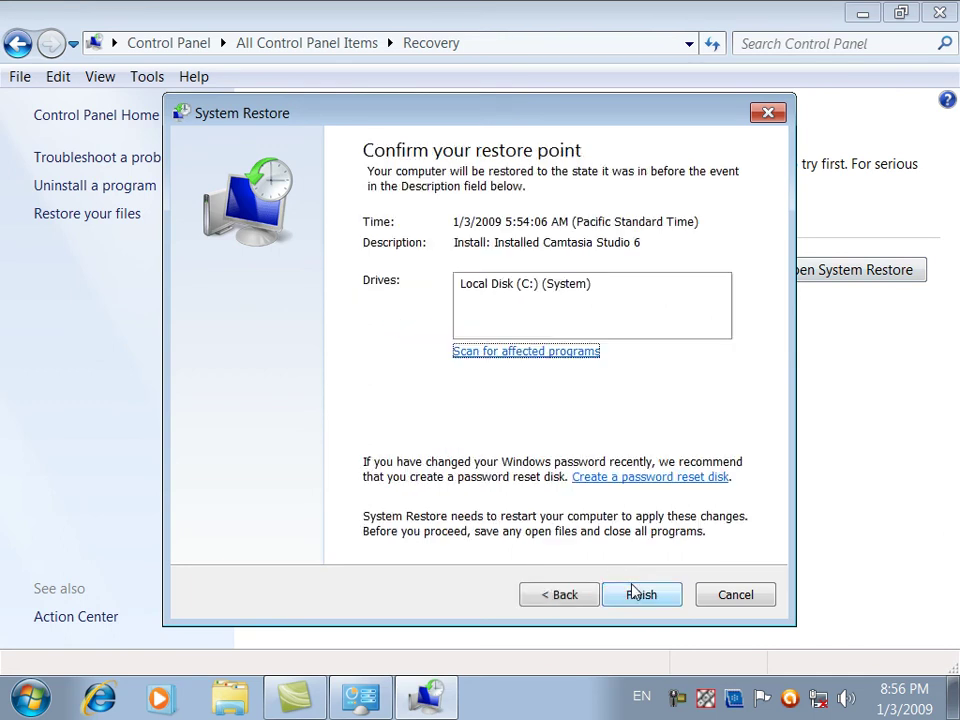
pyautogui.click(532, 295)
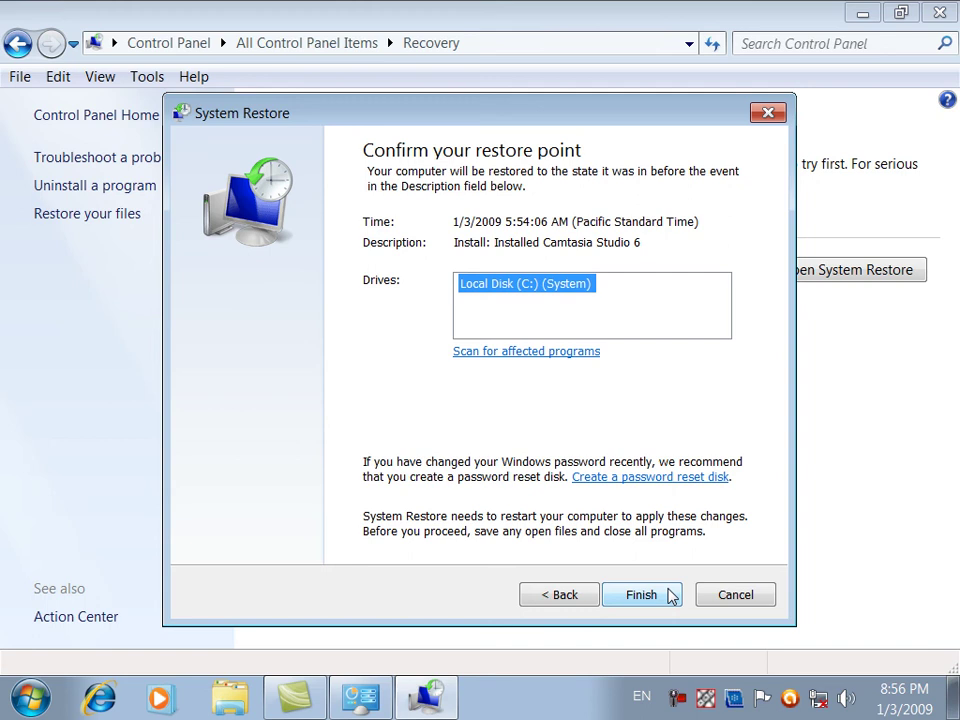
pyautogui.click(718, 597)
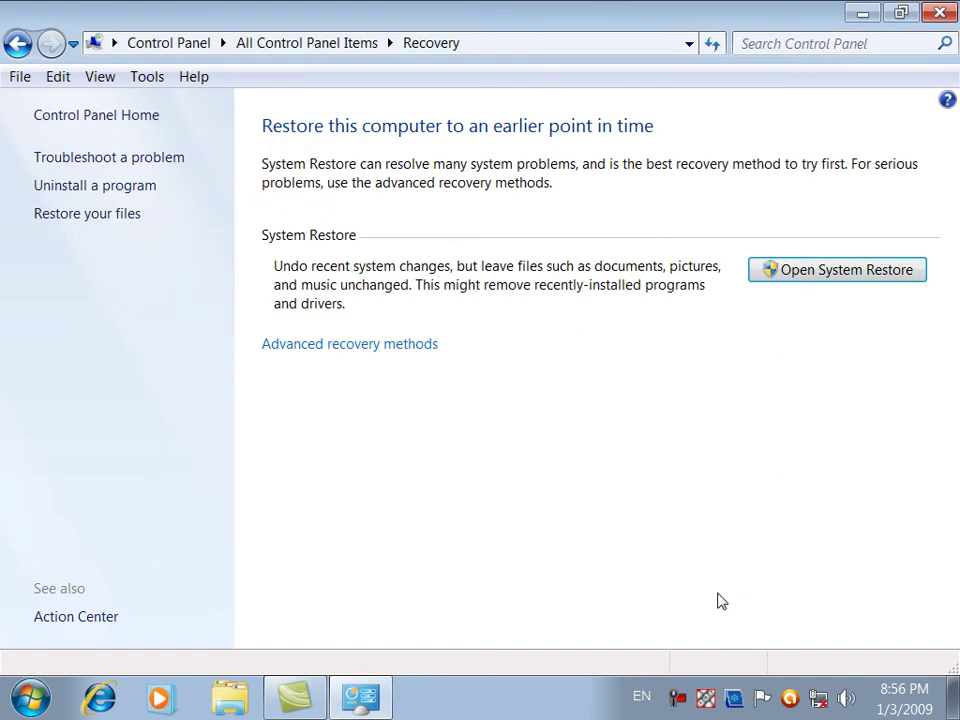
pyautogui.click(17, 43)
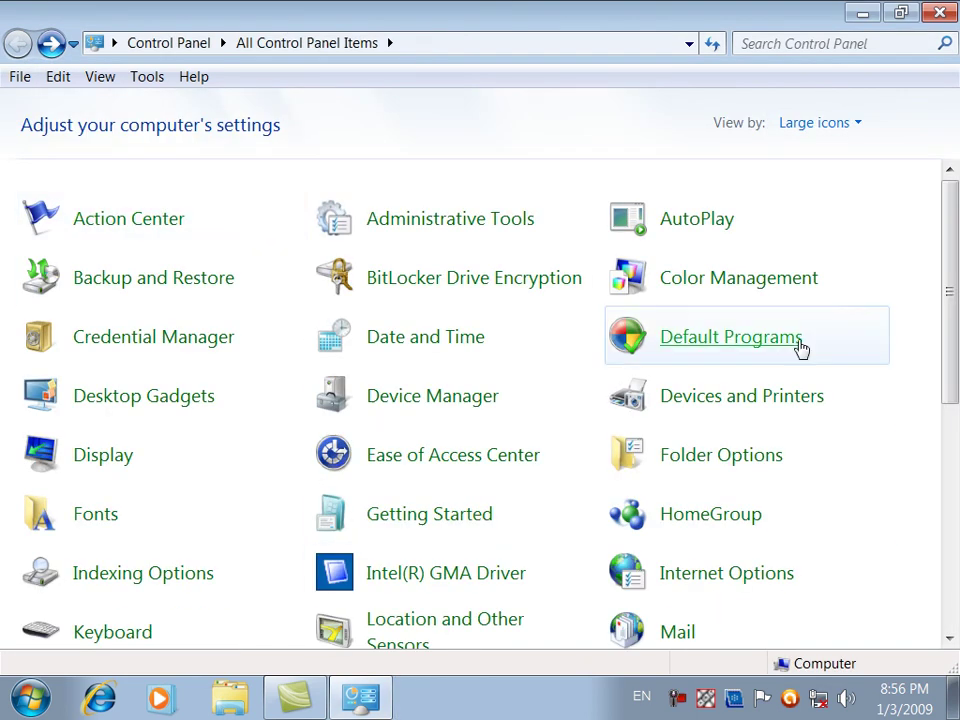